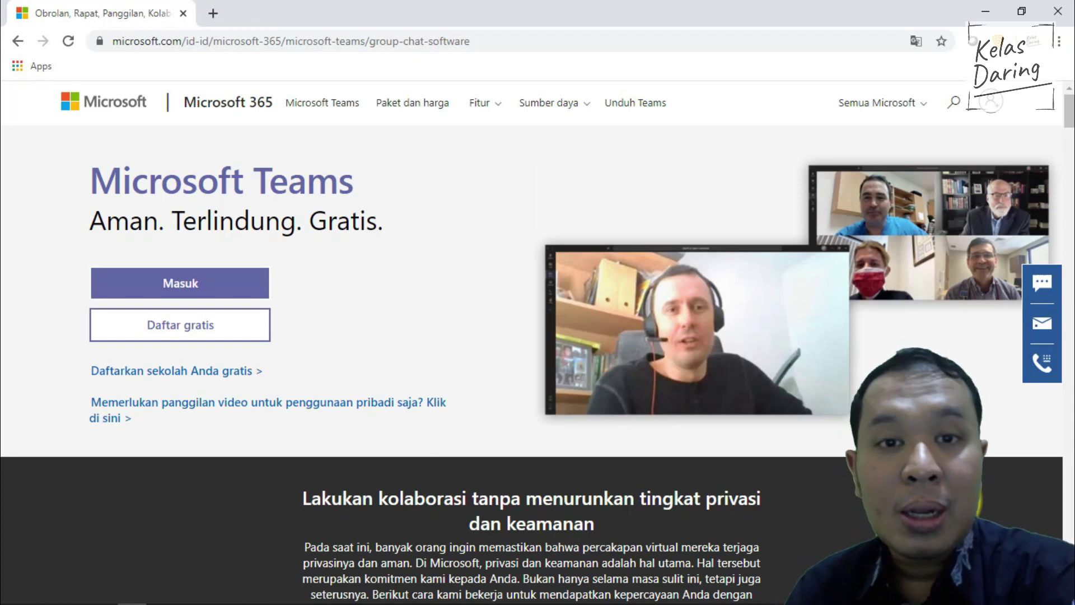
# - Open the Microsoft Teams plans and pricing page and compare the free, Business Basic, Business Standard and Office 365 E3 plans
pyautogui.click(388, 120)
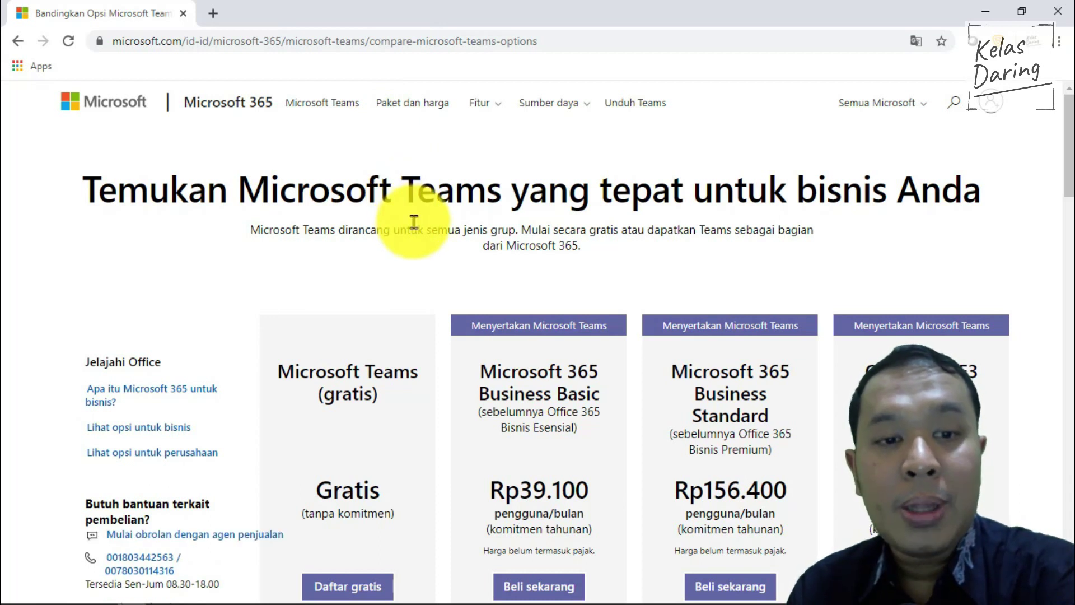
pyautogui.scroll(-1, 413, 221)
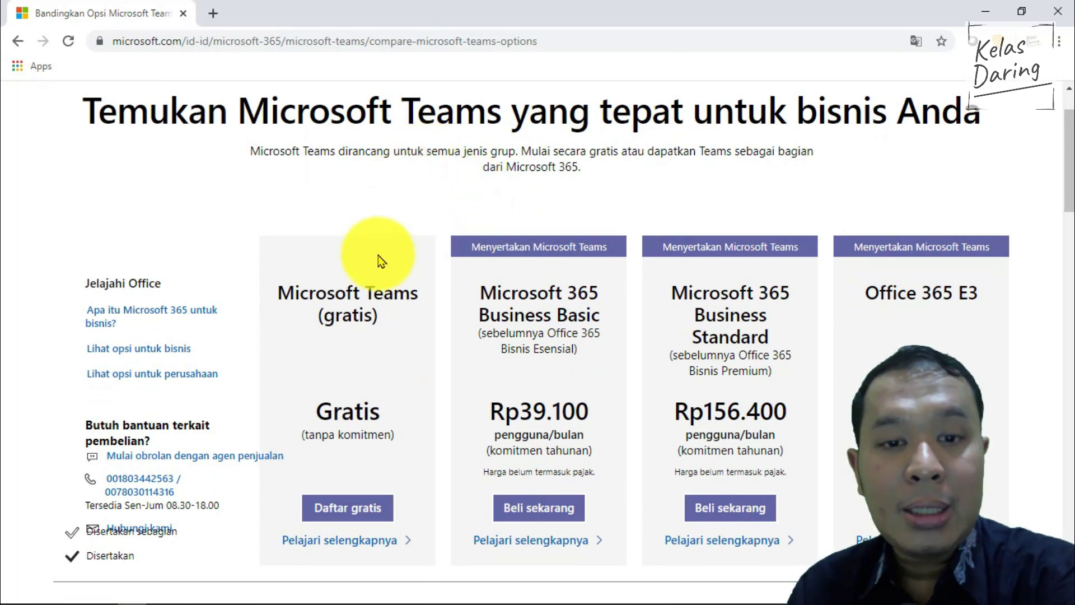
pyautogui.scroll(-2, 377, 249)
pyautogui.scroll(1, 375, 240)
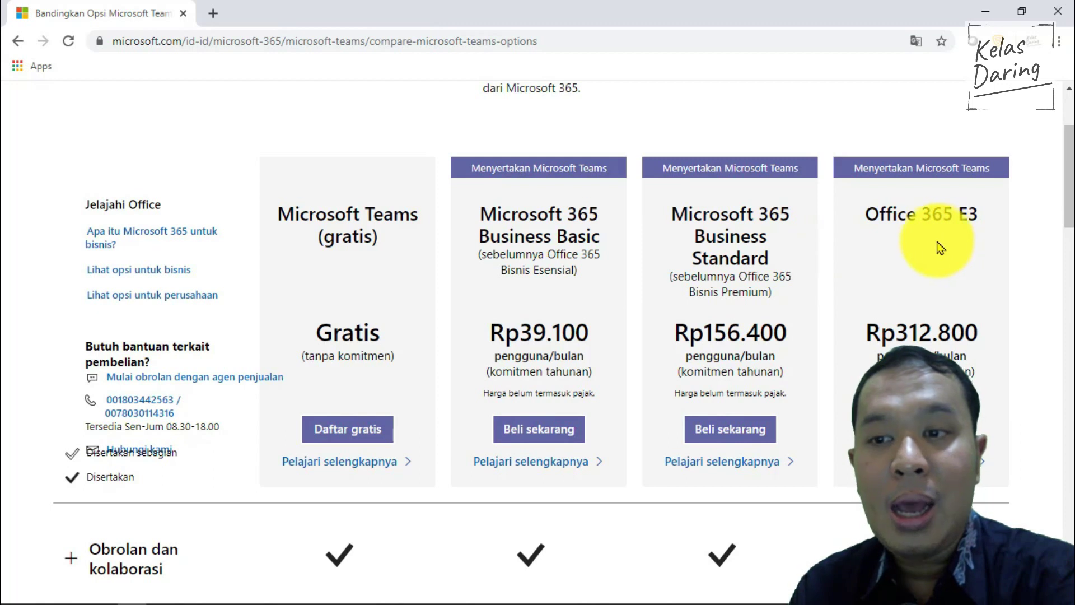
pyautogui.scroll(-4, 753, 252)
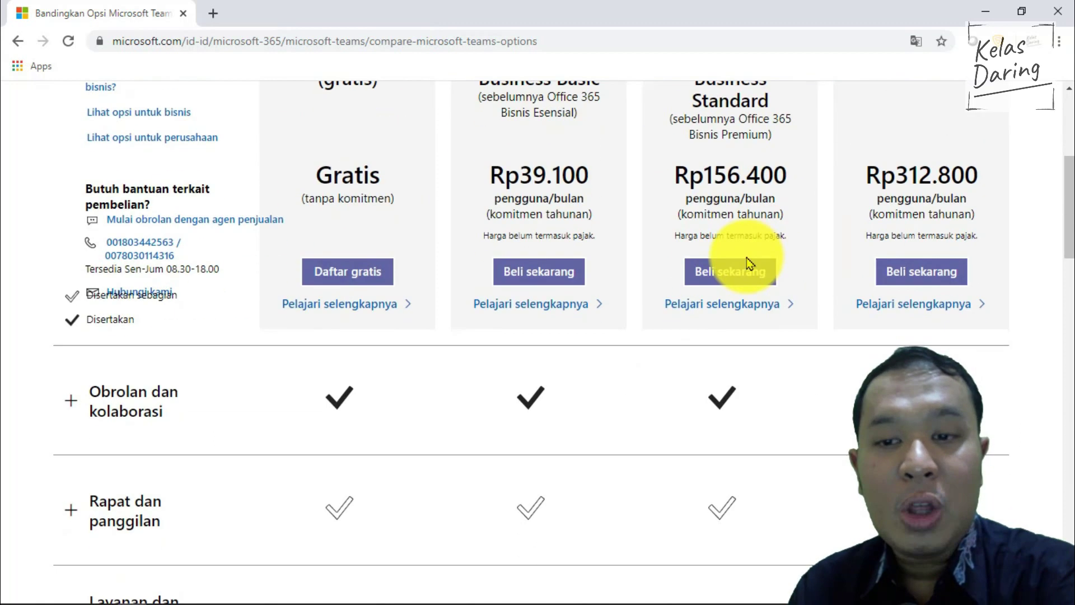
pyautogui.scroll(-3, 738, 257)
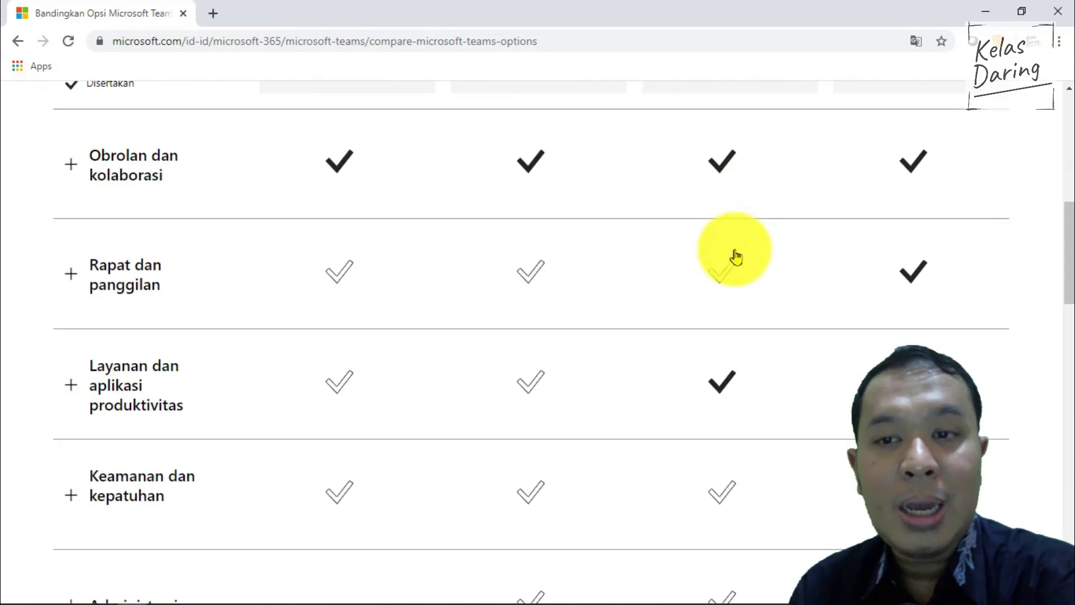
pyautogui.scroll(-2, 735, 256)
pyautogui.scroll(-6, 734, 257)
pyautogui.scroll(-7, 733, 256)
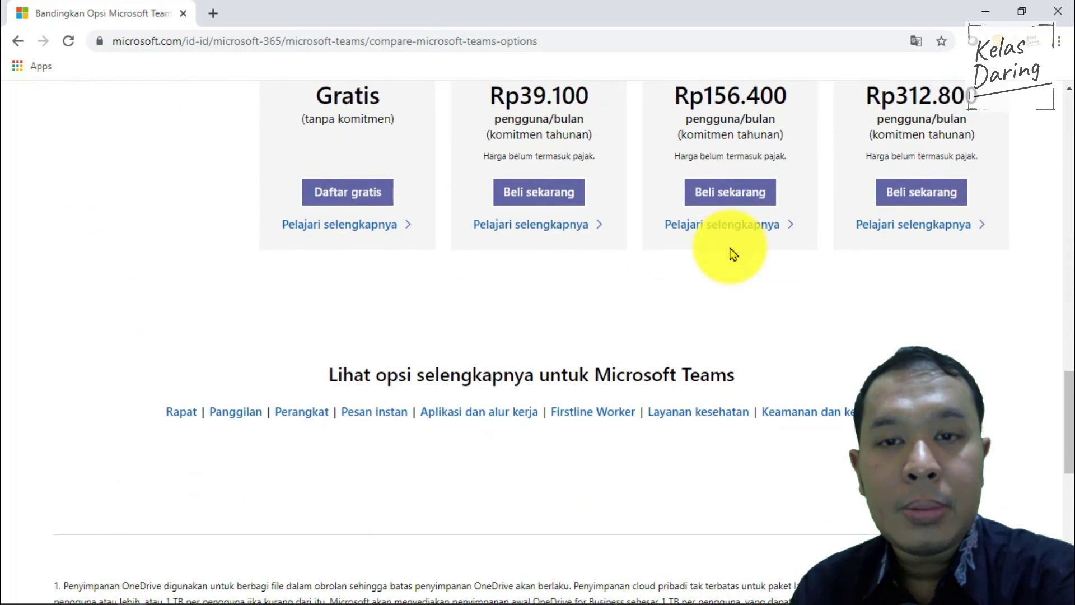
pyautogui.scroll(11, 728, 246)
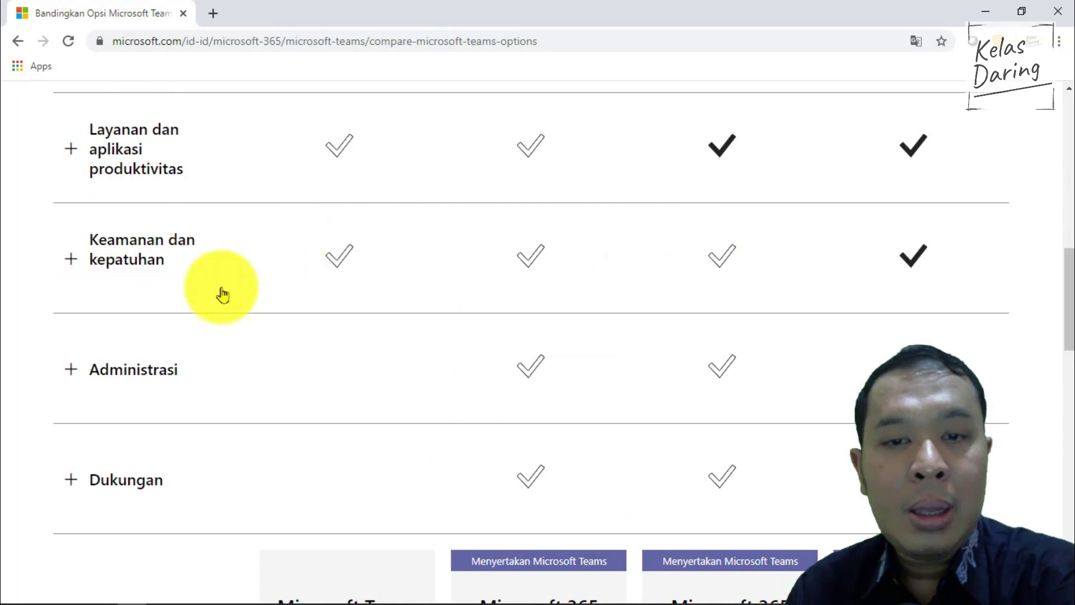
# - Expand the Administrasi category in the plan comparison and examine which features each plan includes
pyautogui.click(72, 369)
pyautogui.scroll(-1, 300, 368)
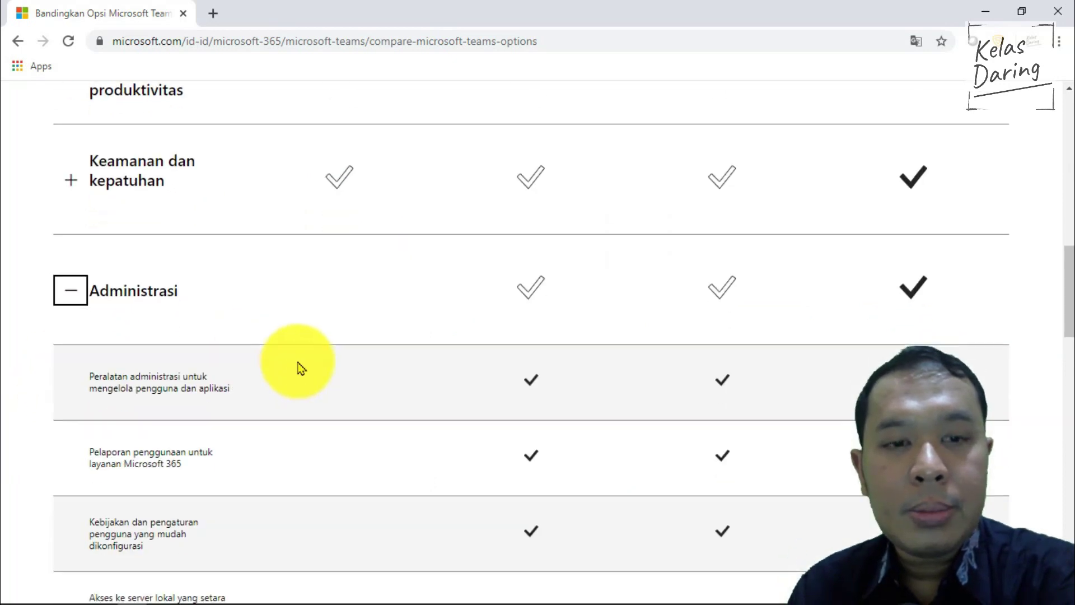
pyautogui.scroll(-3, 472, 372)
pyautogui.scroll(5, 446, 372)
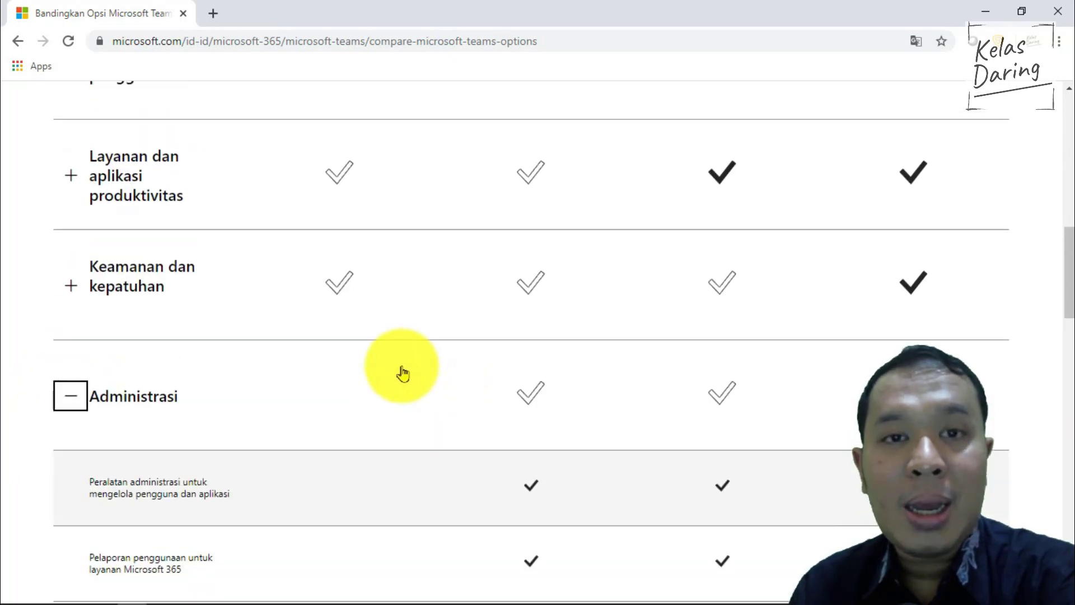
pyautogui.scroll(14, 395, 369)
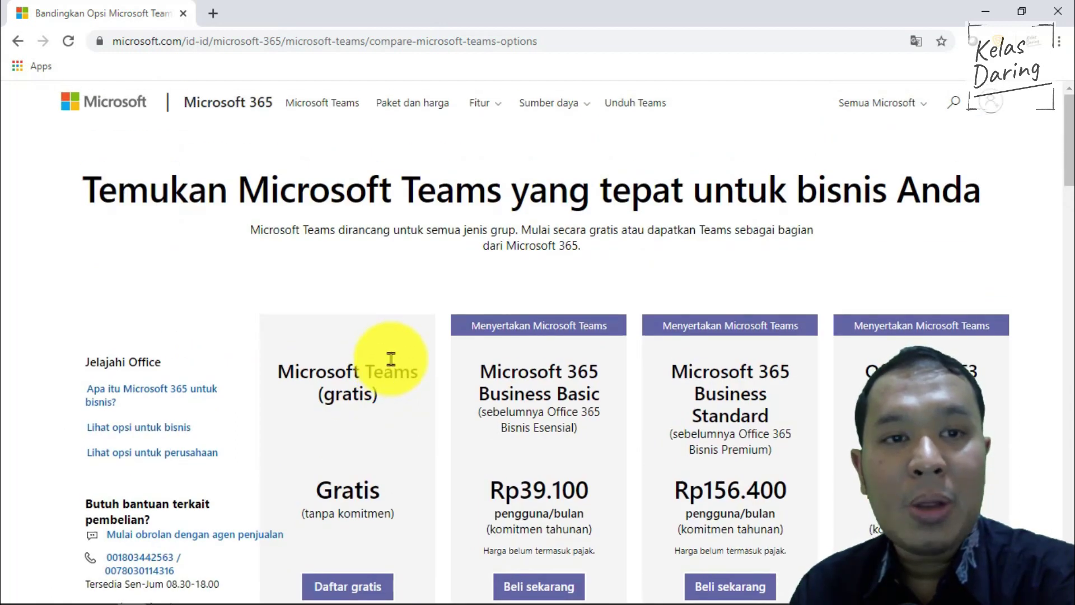
# - Return to the Microsoft Teams product page, view the free sign-up form and close it
pyautogui.click(323, 101)
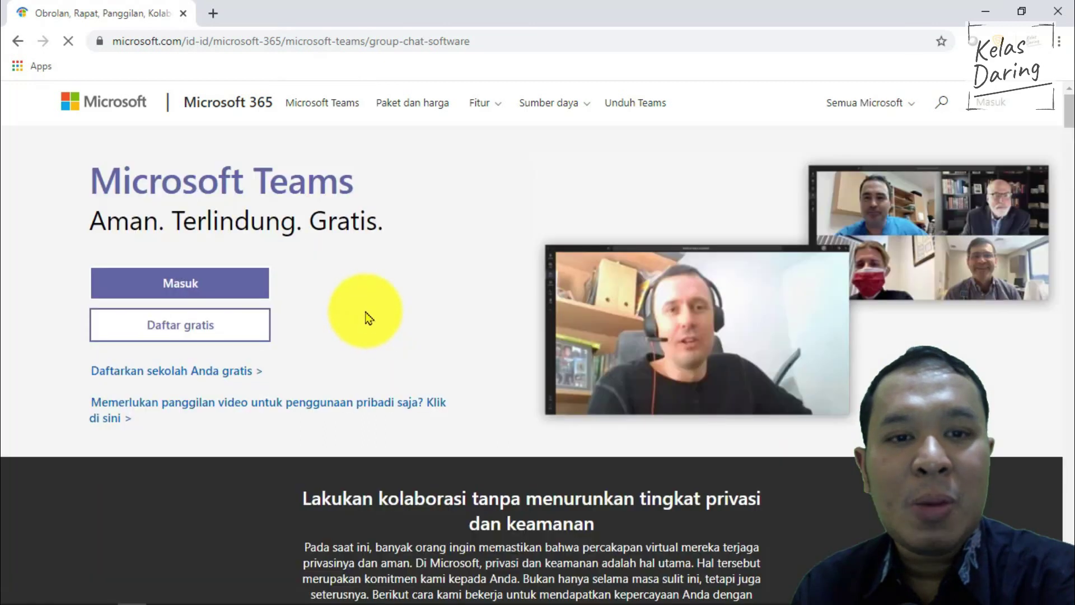
pyautogui.click(243, 335)
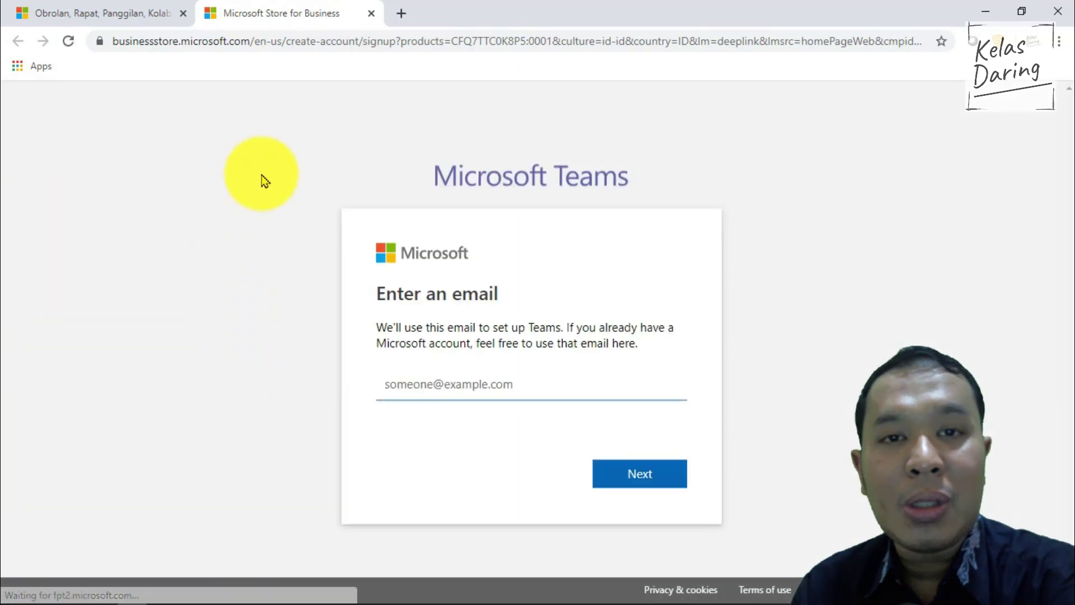
pyautogui.click(373, 13)
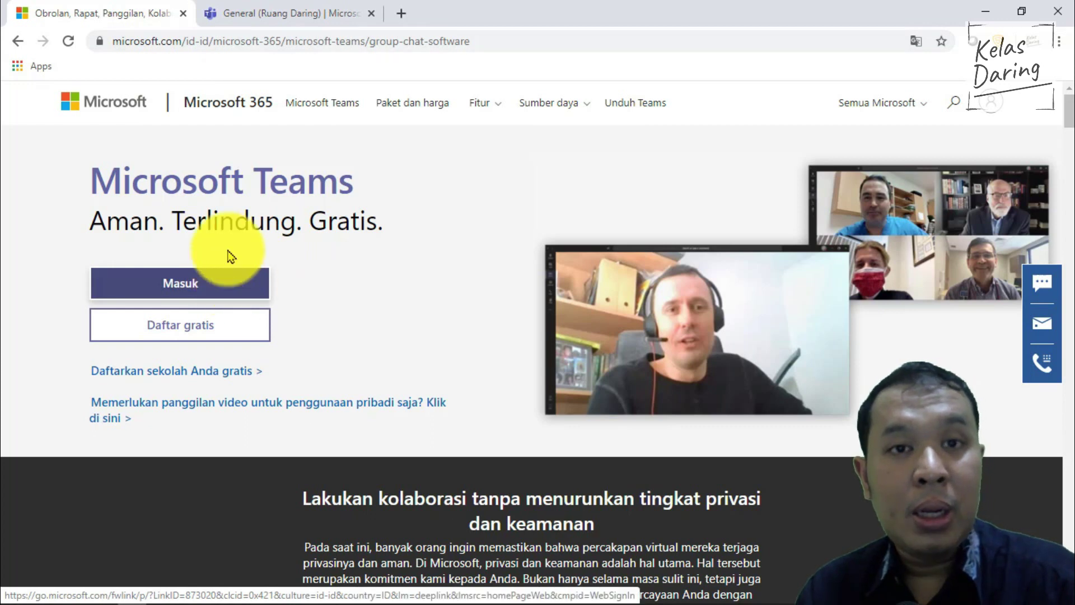
# - View the General channel in Teams on the web and switch to the Microsoft Teams desktop app
pyautogui.click(278, 13)
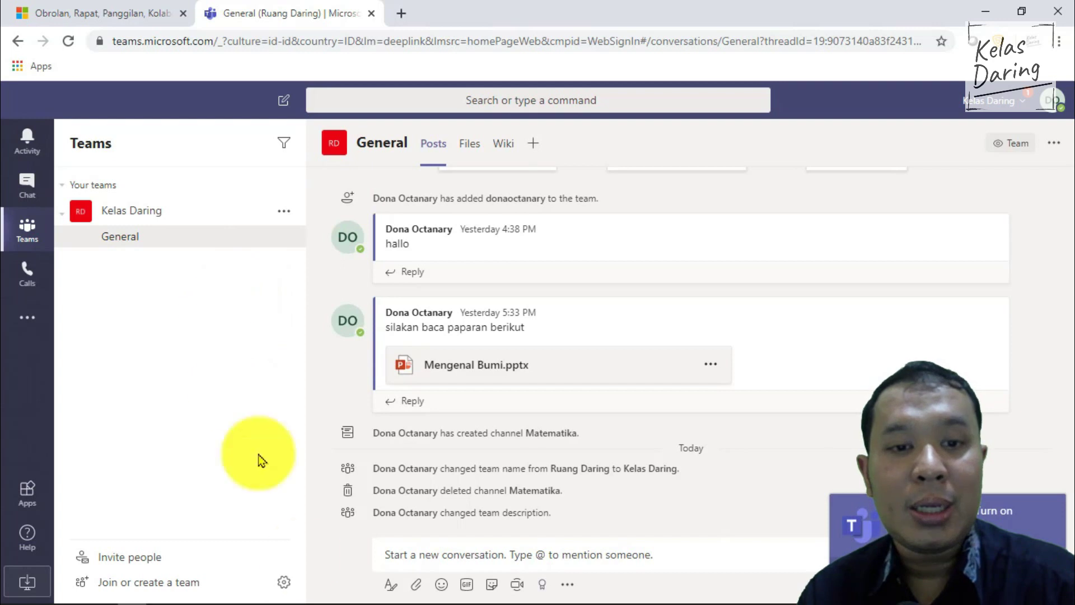
pyautogui.moveTo(250, 600)
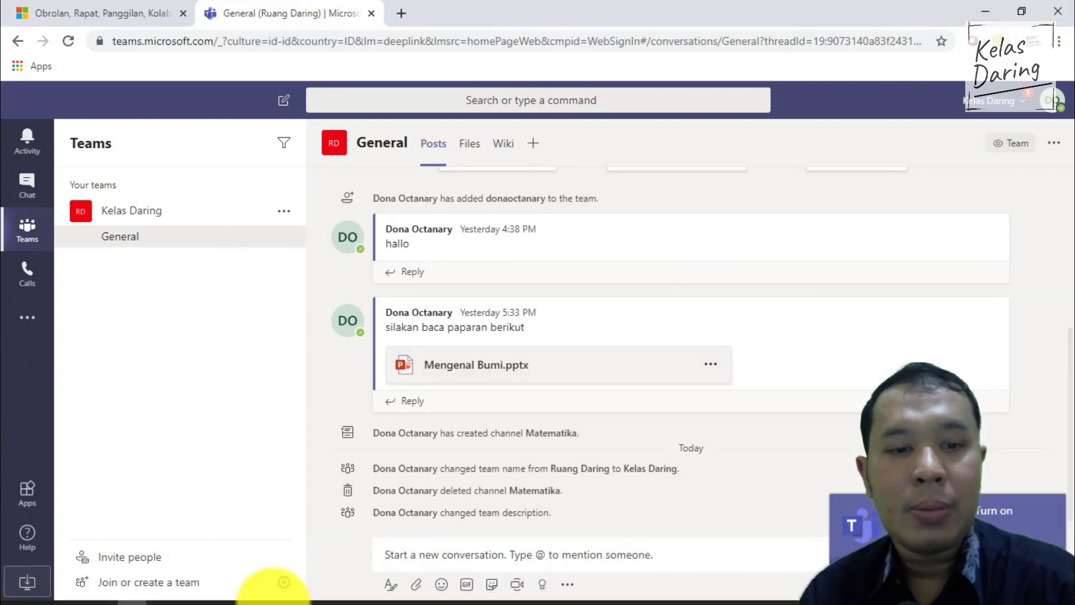
pyautogui.click(276, 593)
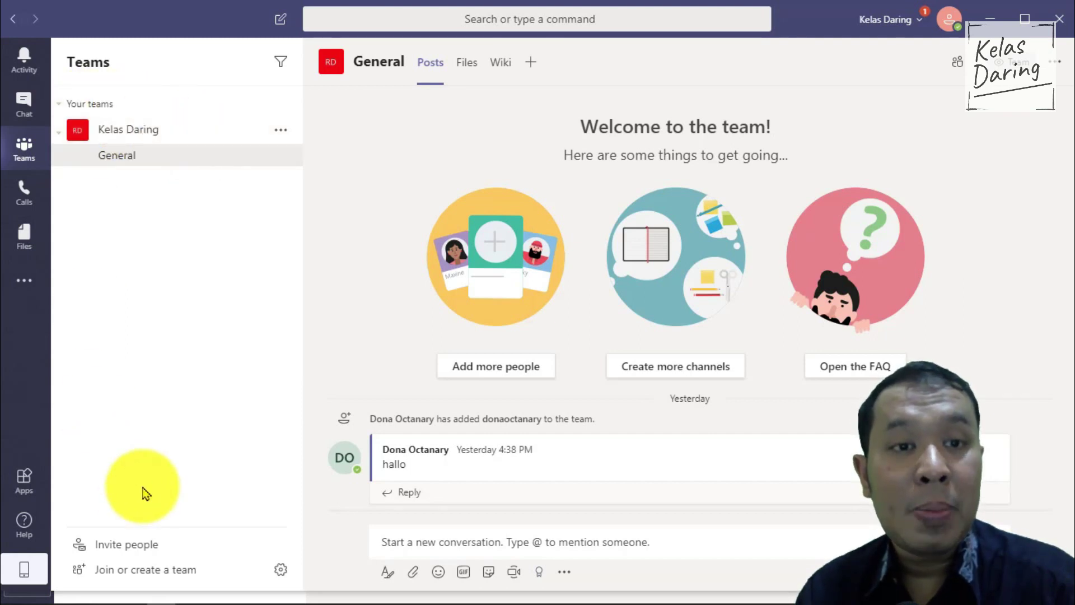
# - View the options for joining or creating a team and collapse the Kelas Daring team's channel list
pyautogui.click(186, 586)
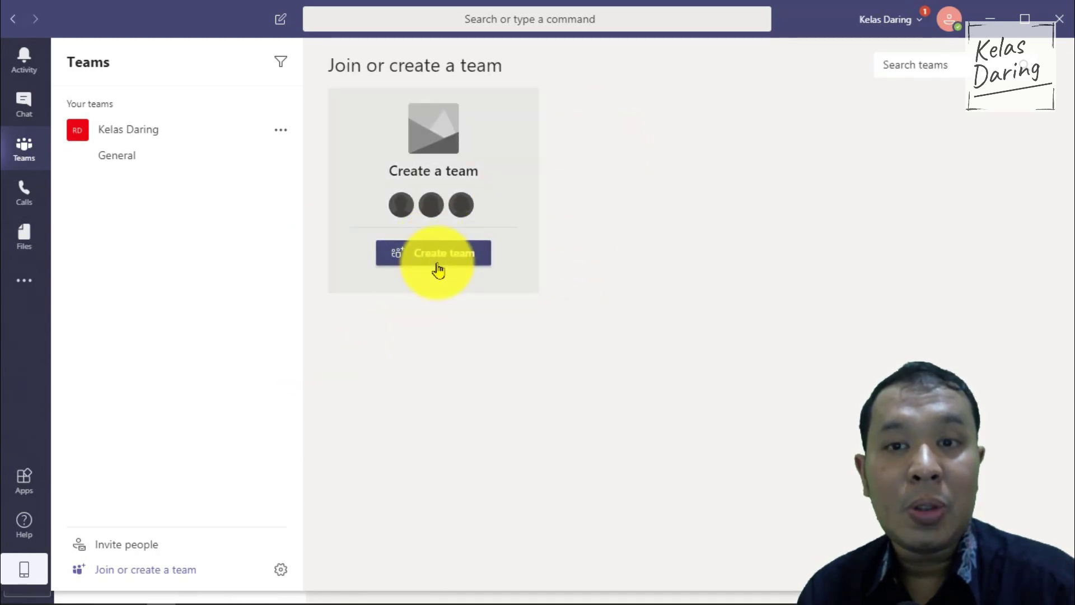
pyautogui.click(952, 66)
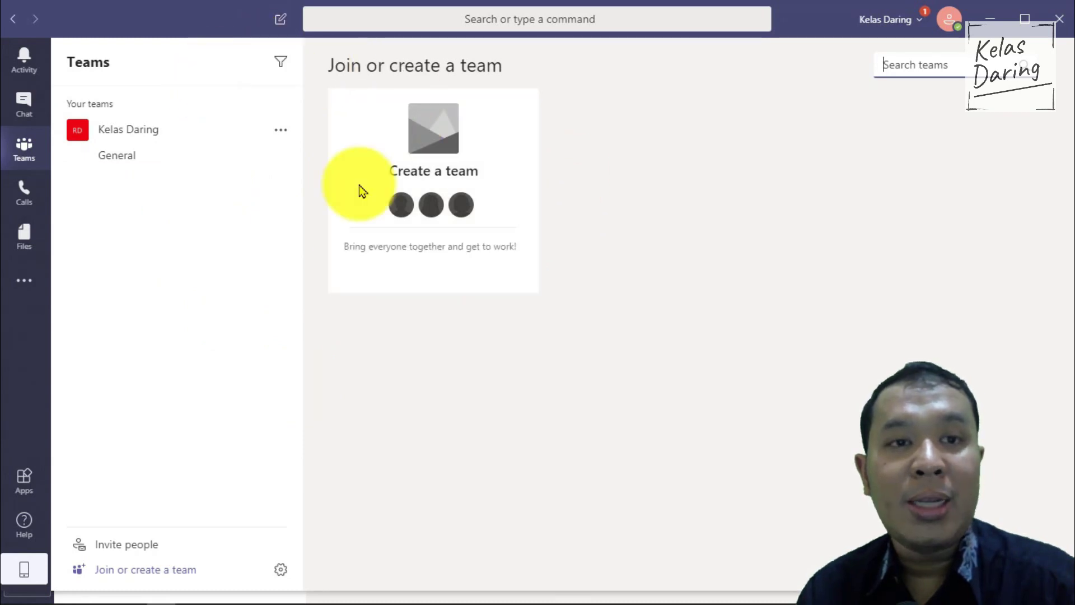
pyautogui.moveTo(405, 229)
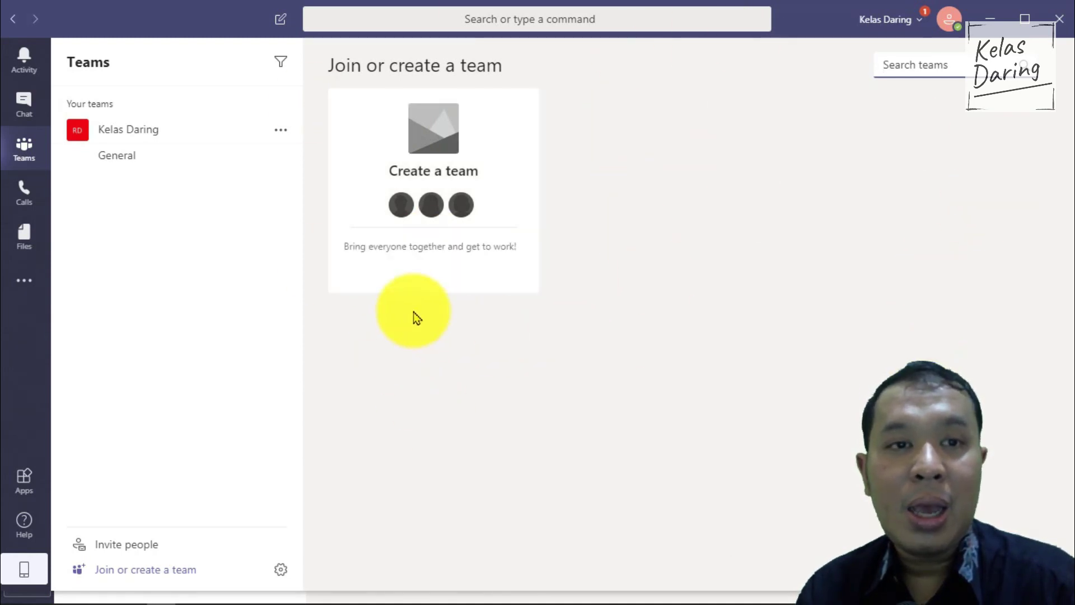
pyautogui.click(158, 138)
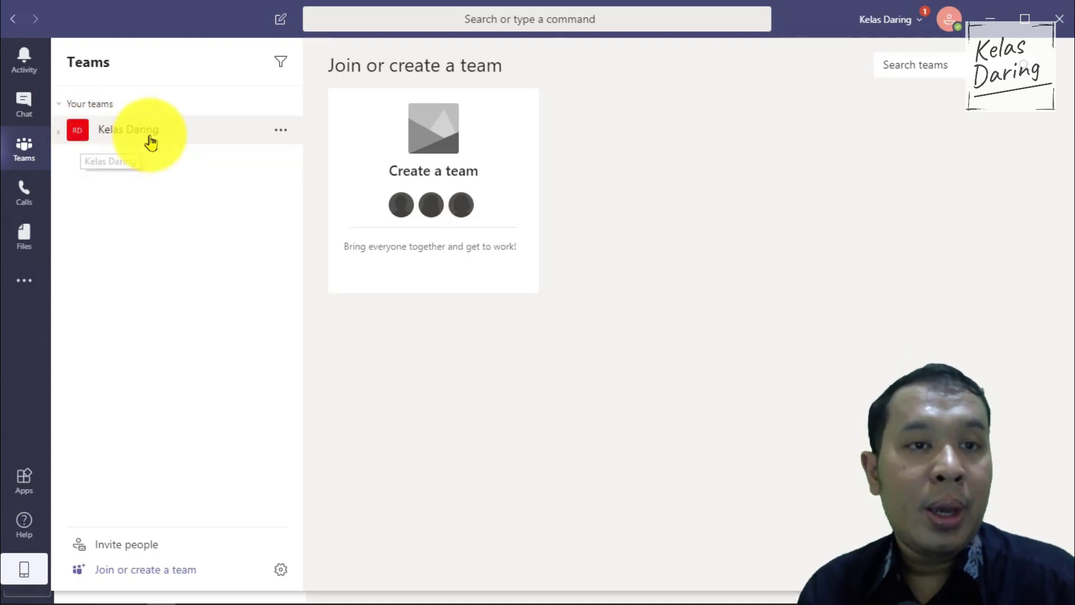
# - View the activity feed and the chat section, and check the options for inviting people to the organisation
pyautogui.click(26, 58)
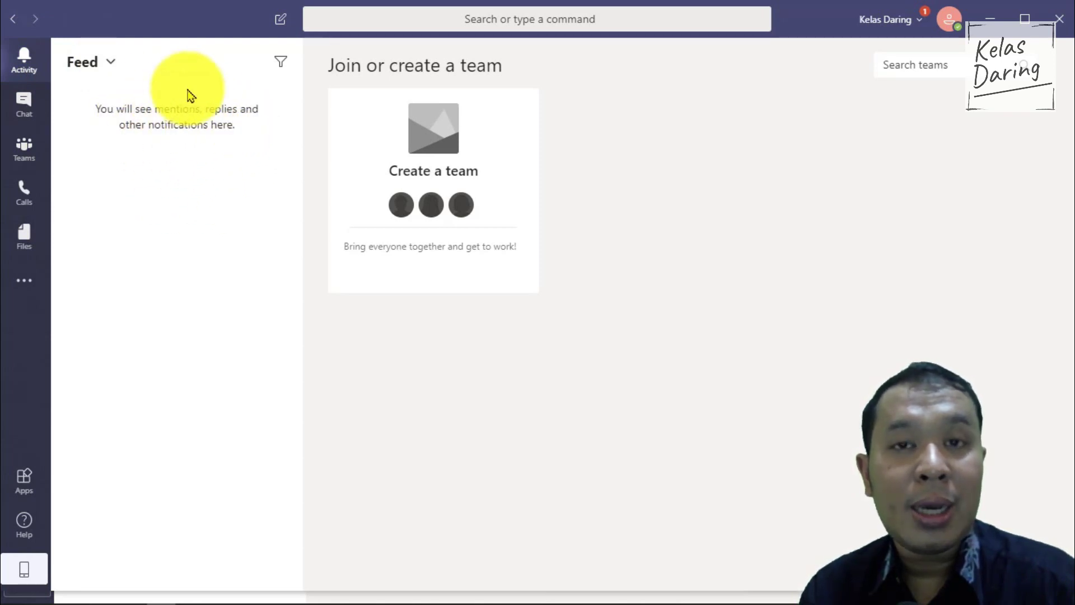
pyautogui.click(25, 112)
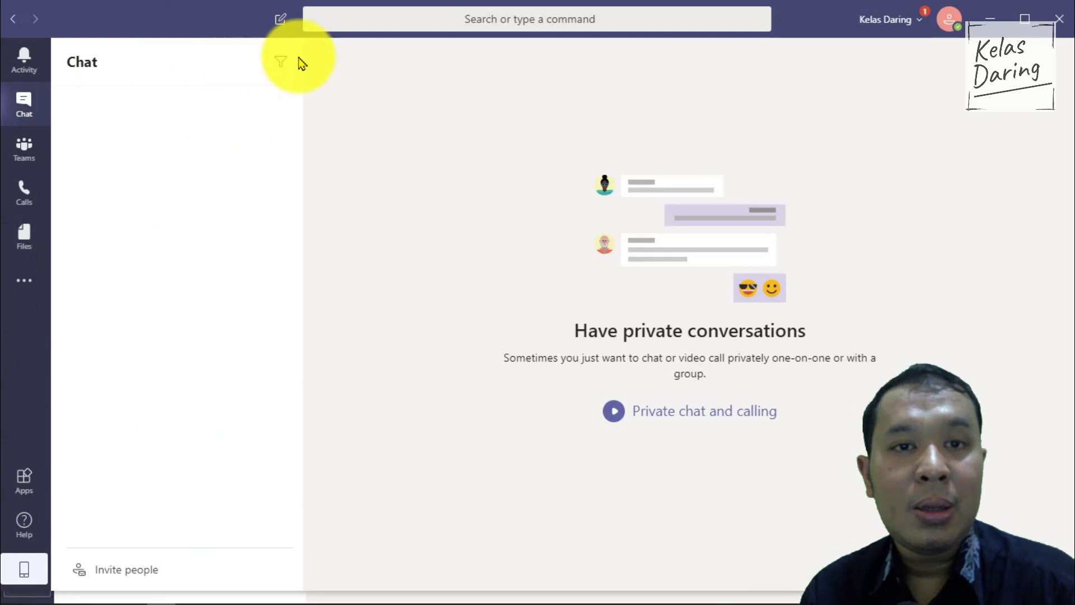
pyautogui.click(124, 572)
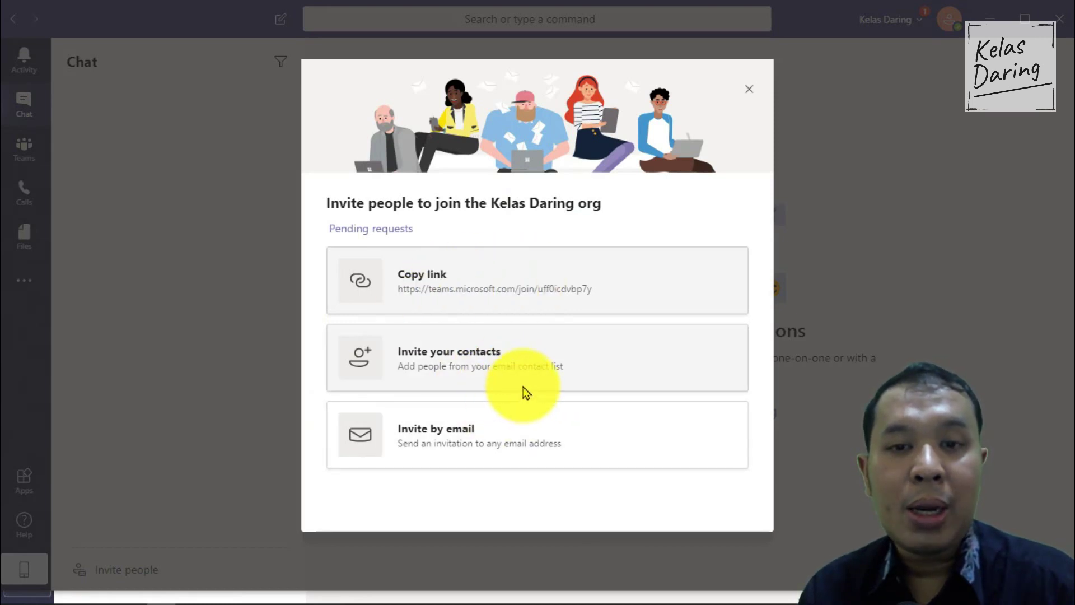
pyautogui.click(753, 91)
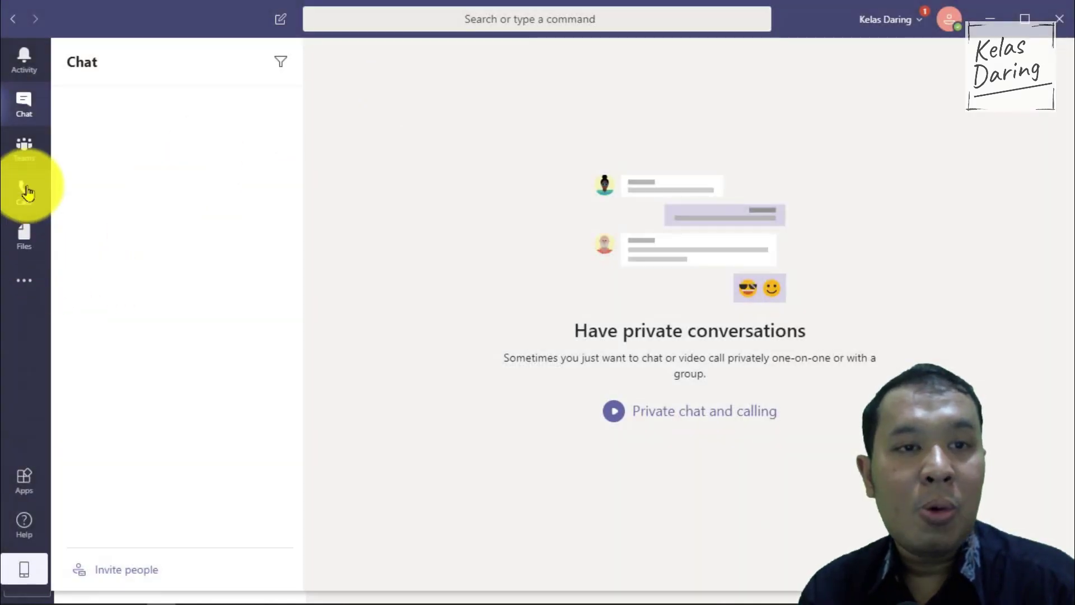
# - View the General channel's posts and the Calls section, dismissing the Skype for Business import notice
pyautogui.click(27, 149)
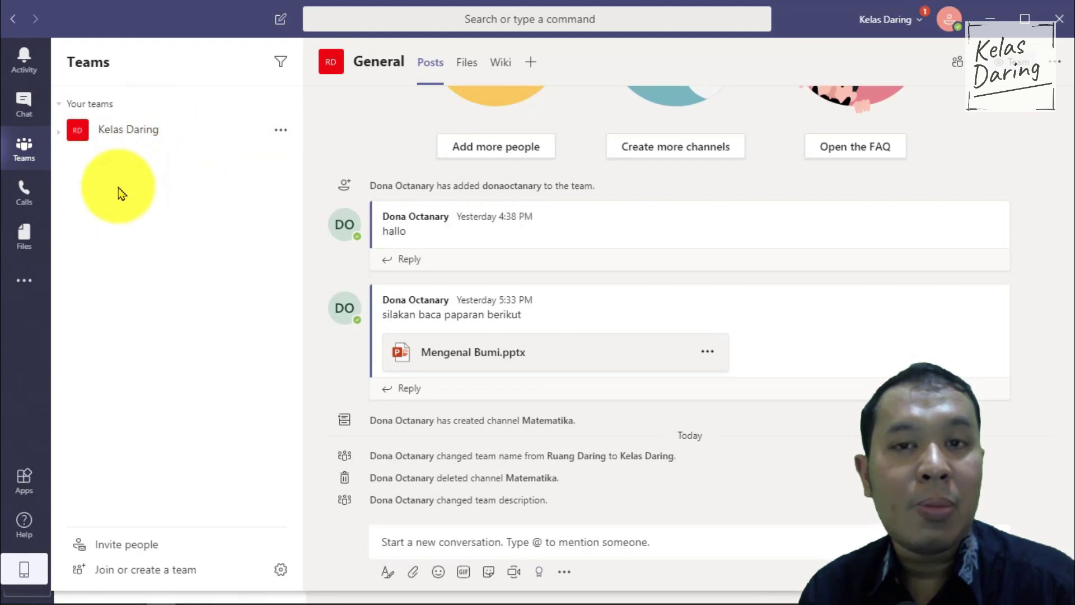
pyautogui.click(24, 196)
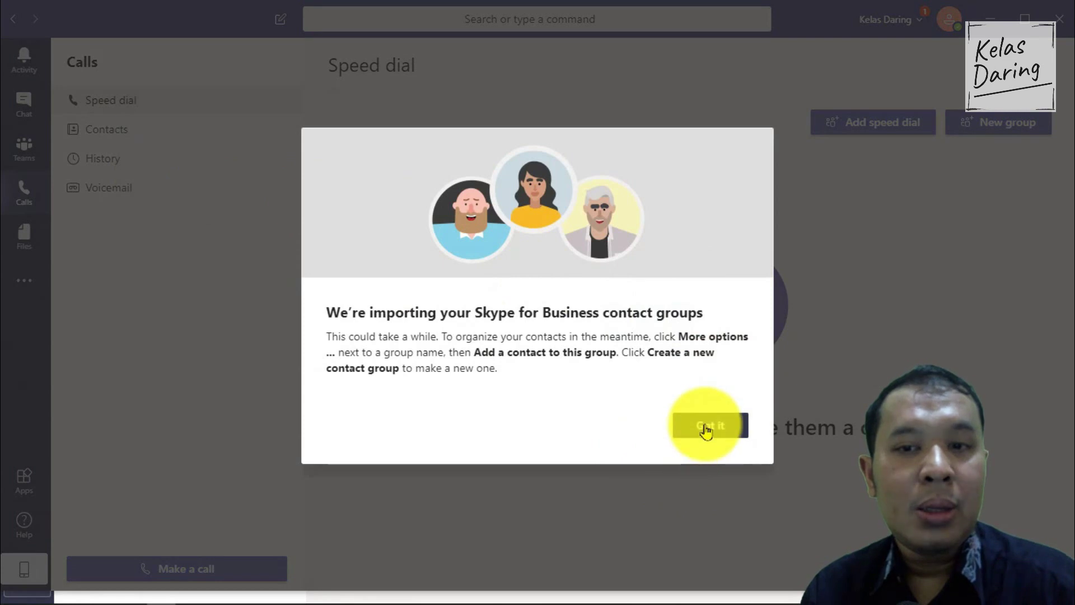
pyautogui.click(703, 428)
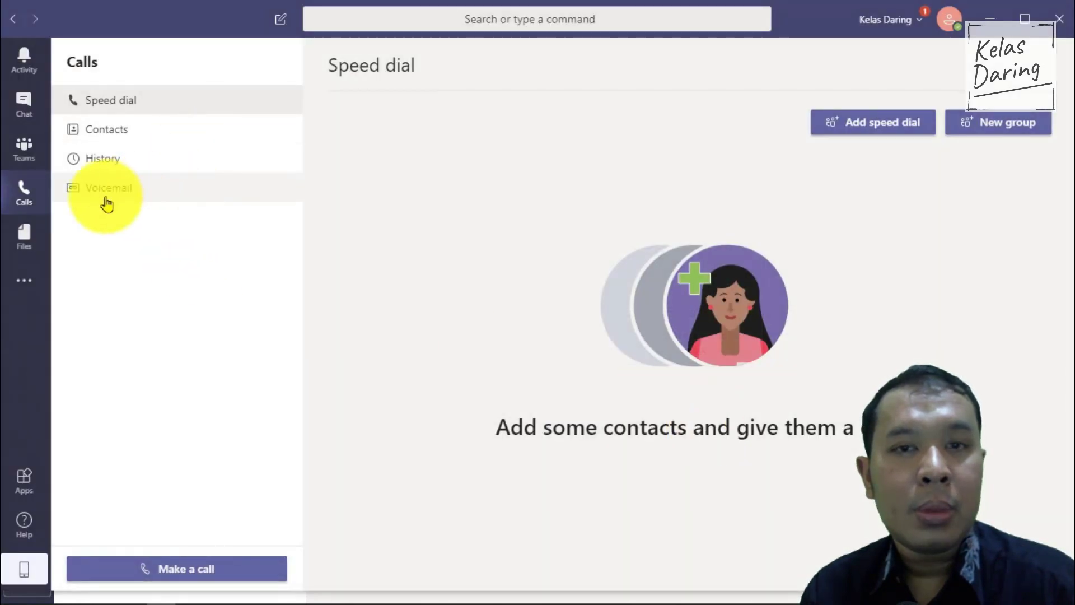
# - View the shared files and the list of cloud storage providers, leaving it without adding one
pyautogui.click(22, 240)
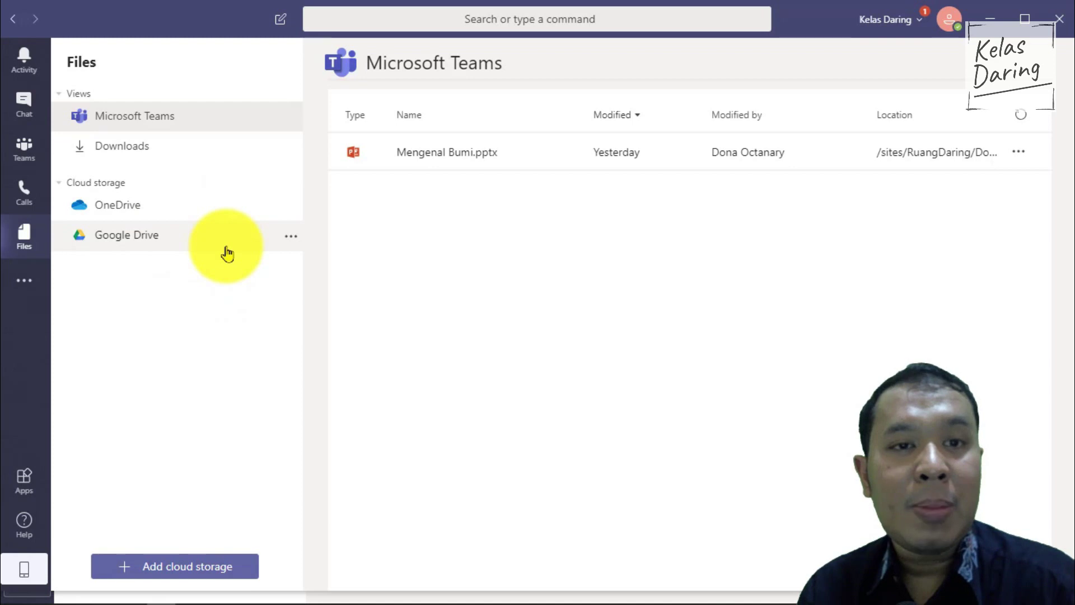
pyautogui.click(150, 570)
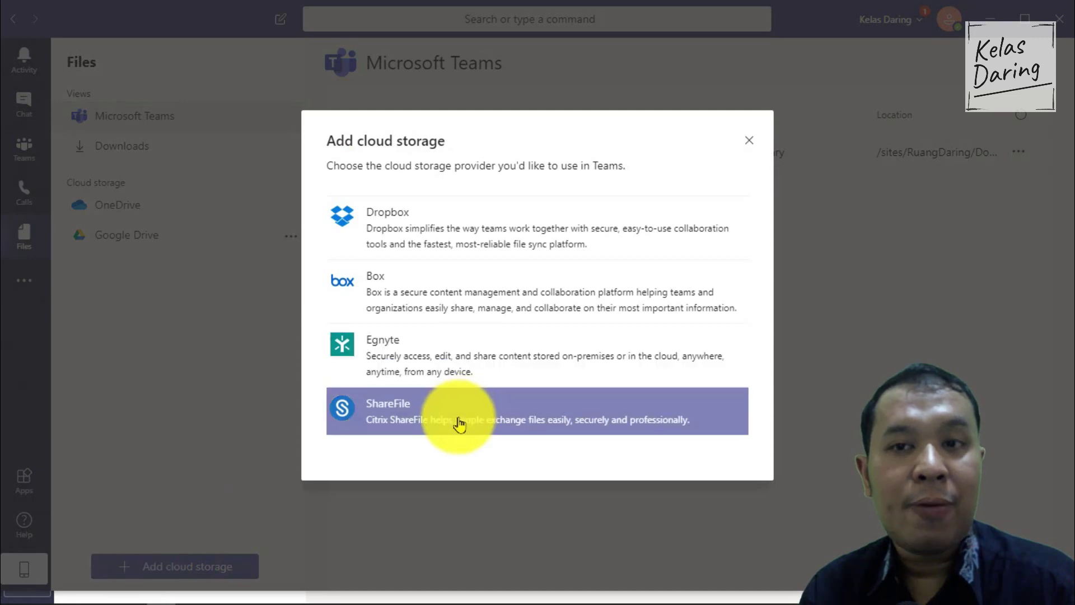
pyautogui.click(748, 143)
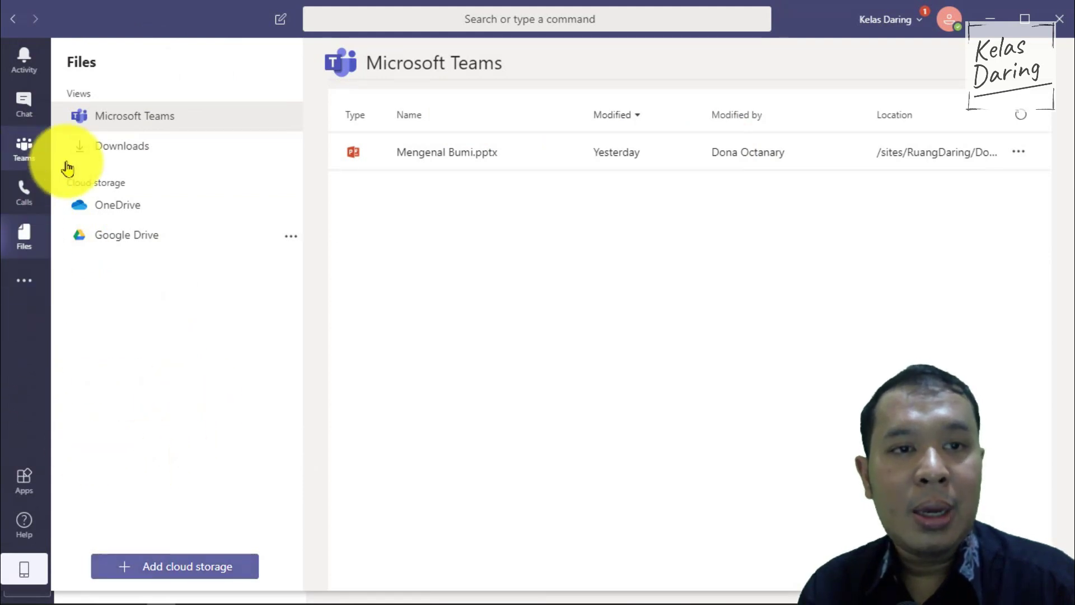
# - Create a channel named IPA in the Kelas Daring team with standard privacy, accessible to everyone on the team
pyautogui.click(24, 149)
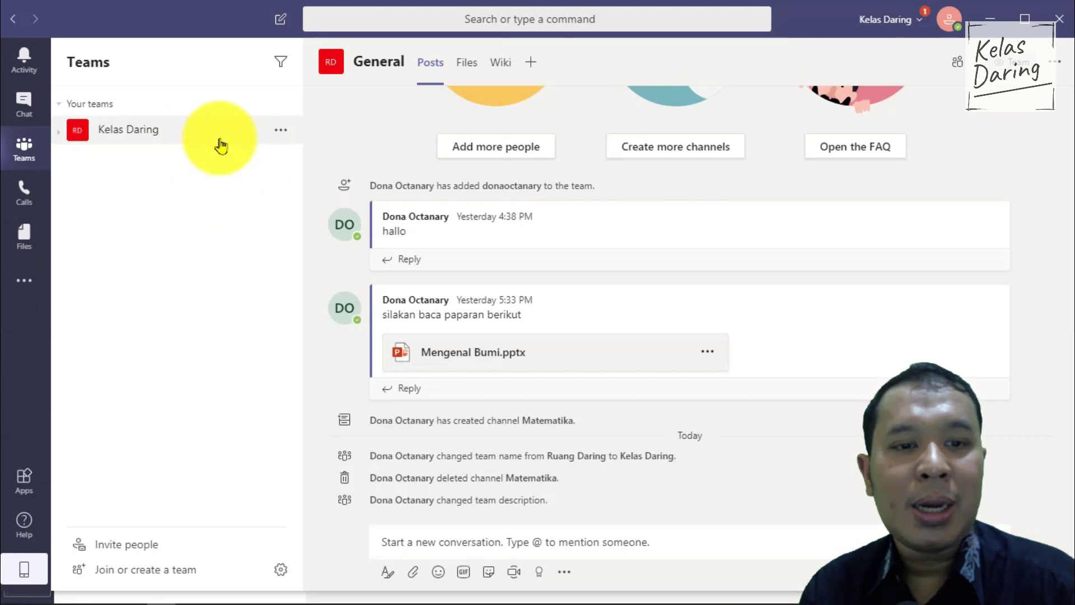
pyautogui.scroll(3, 643, 361)
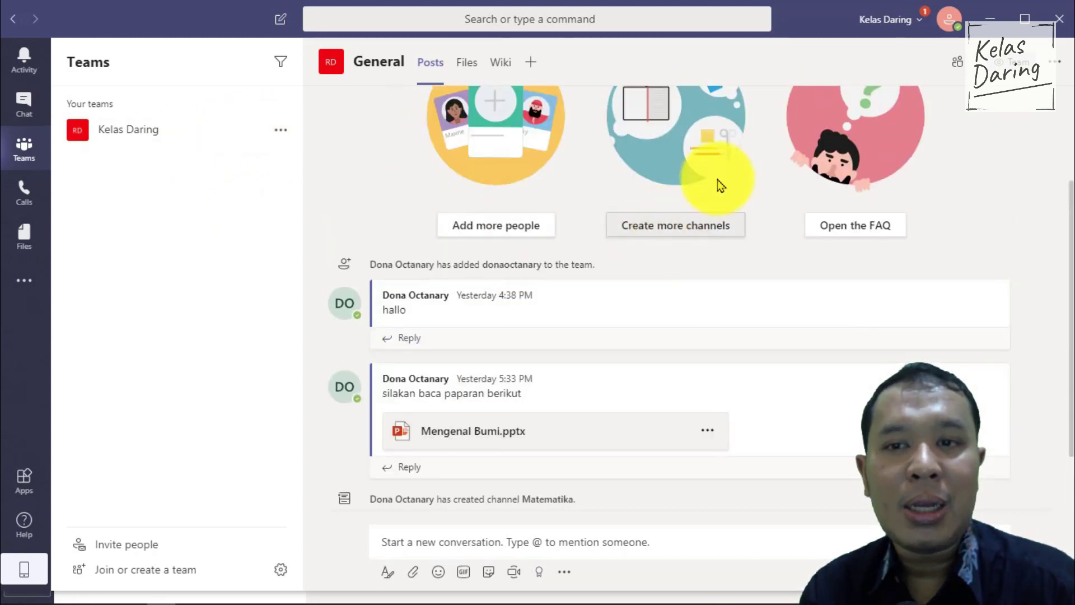
pyautogui.click(677, 226)
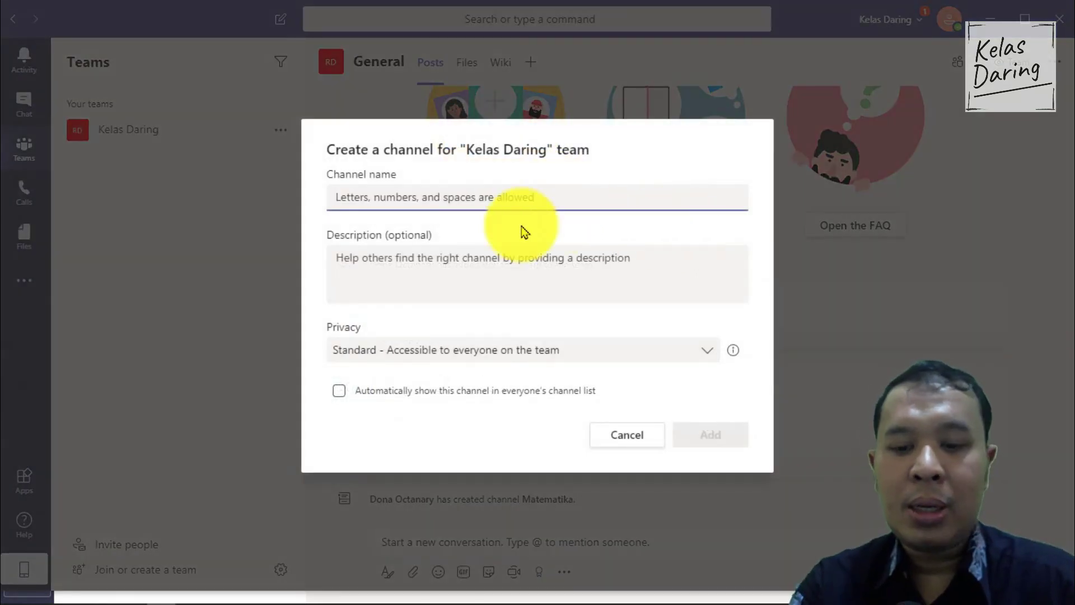
pyautogui.write('Ma')
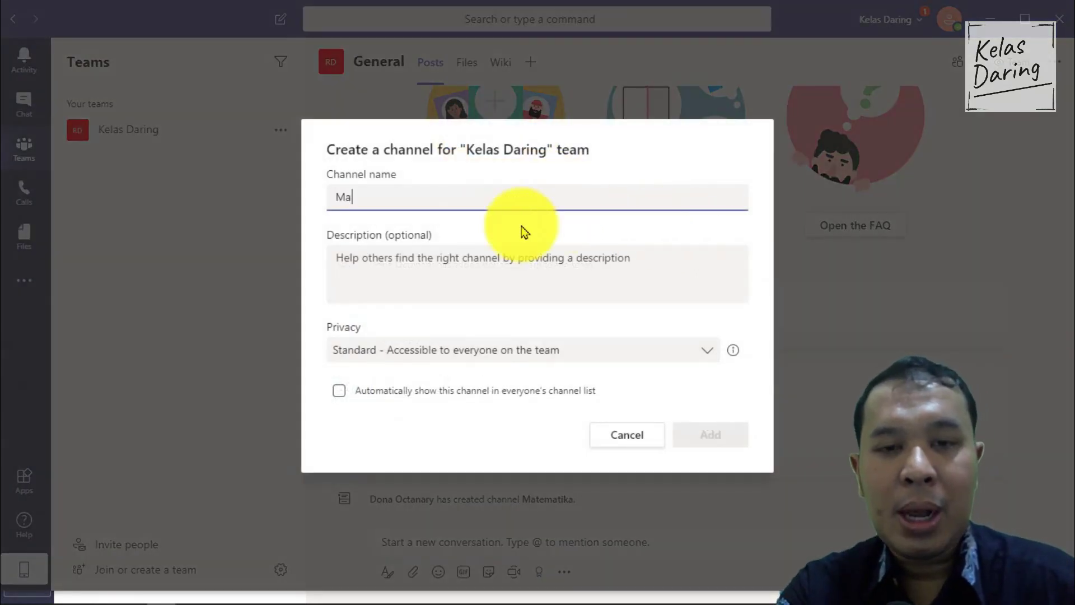
pyautogui.write('ta')
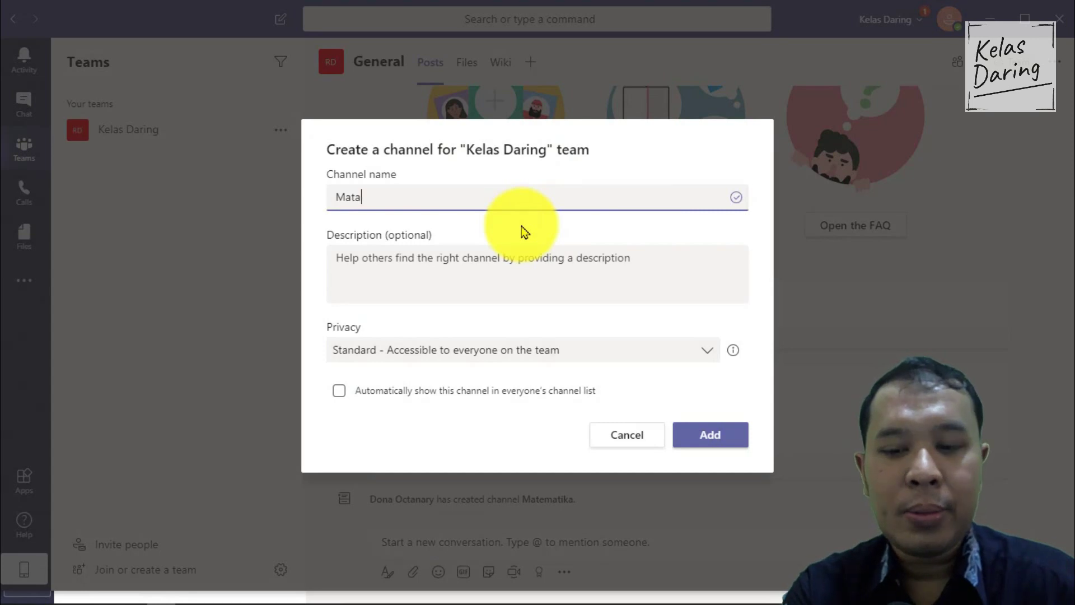
pyautogui.write('e')
pyautogui.press('BackSpace')
pyautogui.press('BackSpace')
pyautogui.press('BackSpace')
pyautogui.press('BackSpace')
pyautogui.write('IOA')
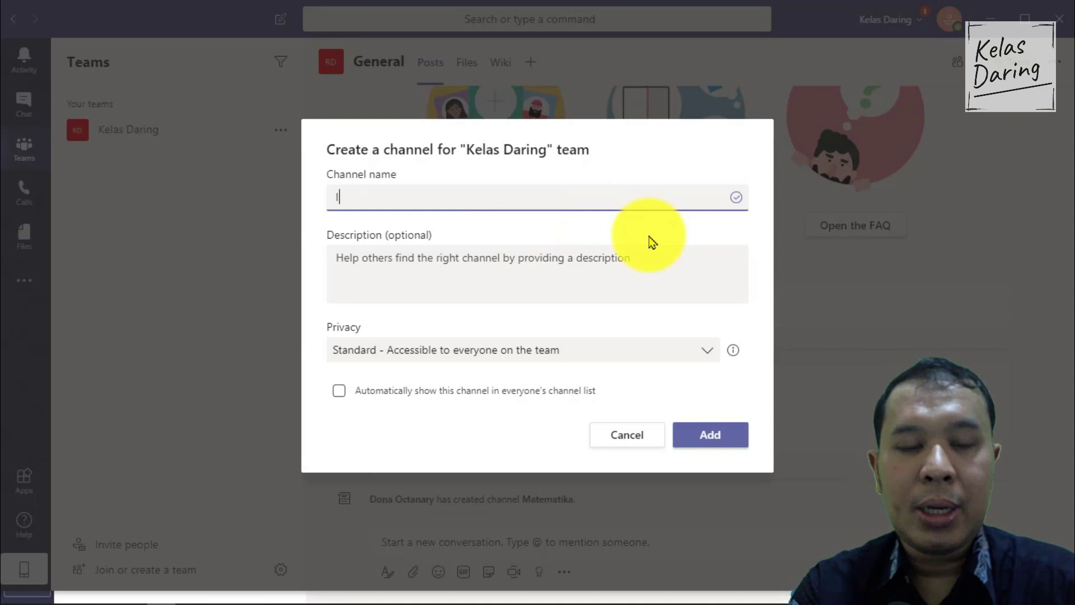
pyautogui.click(710, 438)
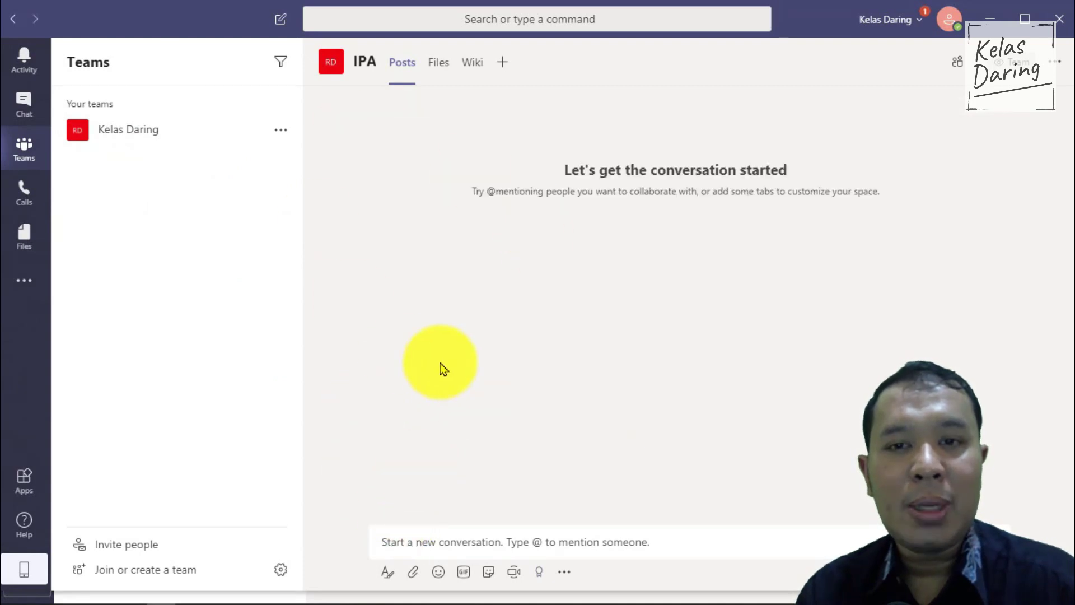
# - Expand the Kelas Daring team's channel list to view its channels
pyautogui.click(178, 144)
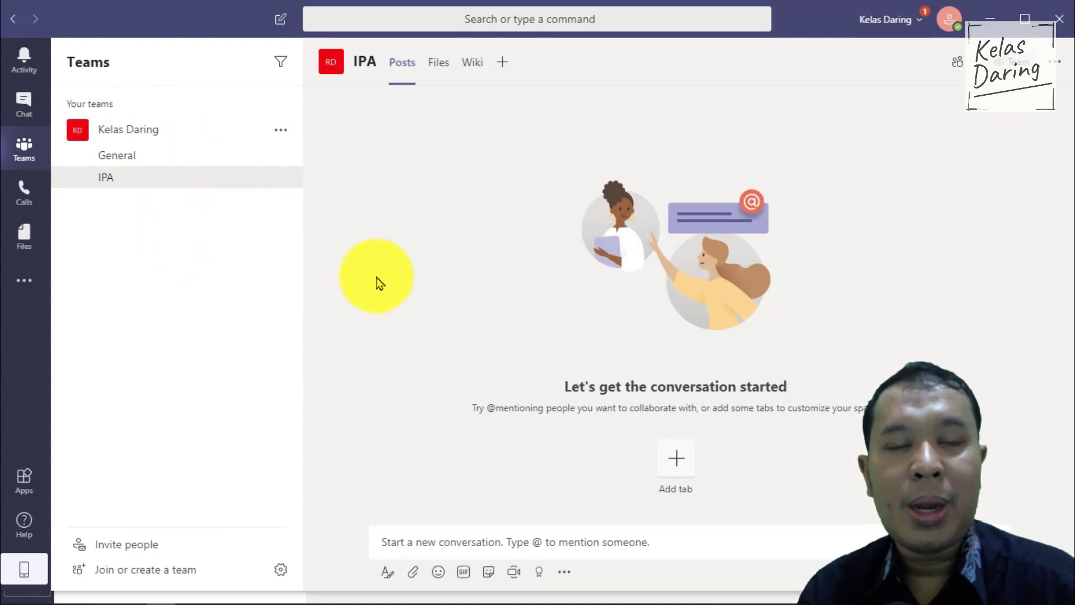
pyautogui.click(177, 128)
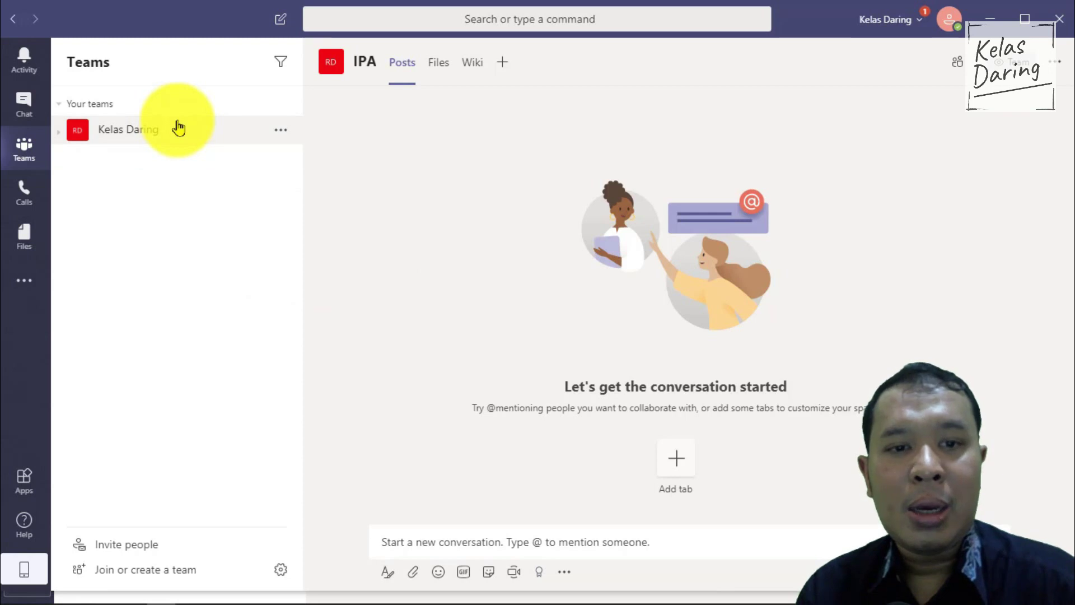
pyautogui.click(176, 127)
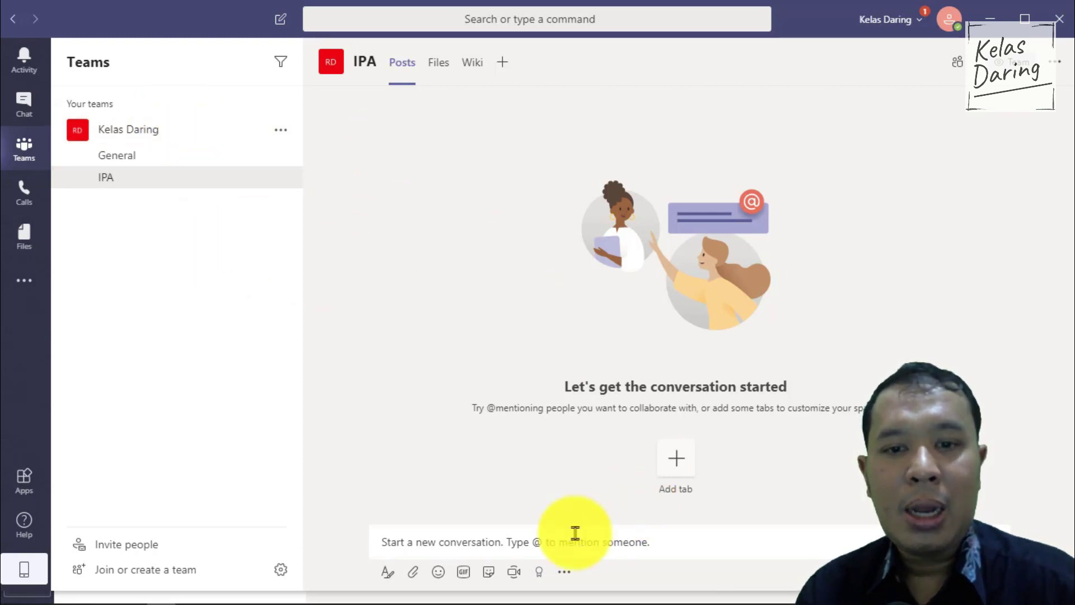
pyautogui.click(543, 543)
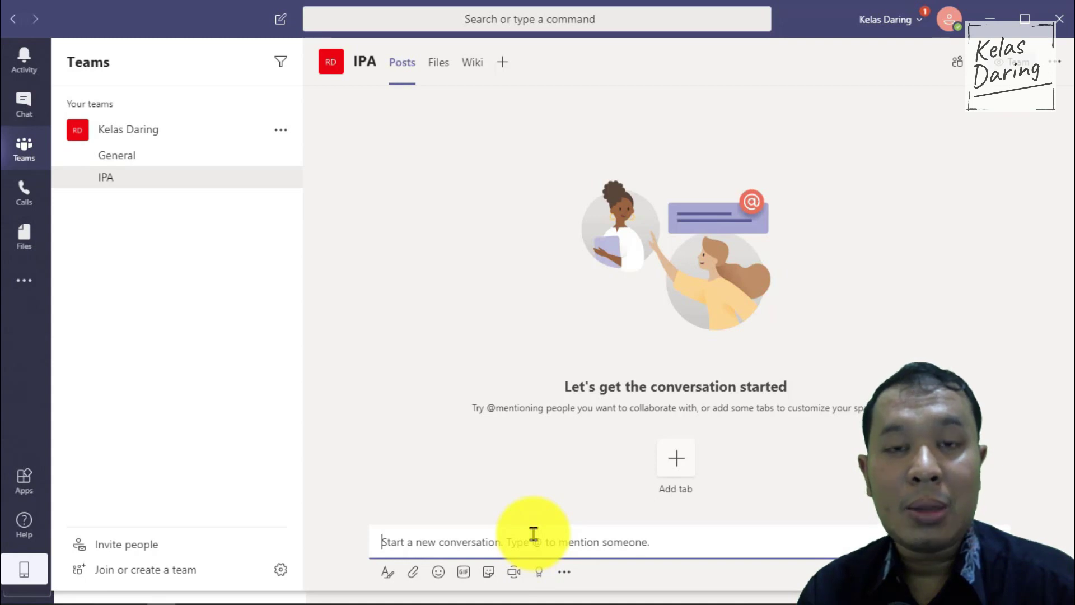
pyautogui.click(386, 571)
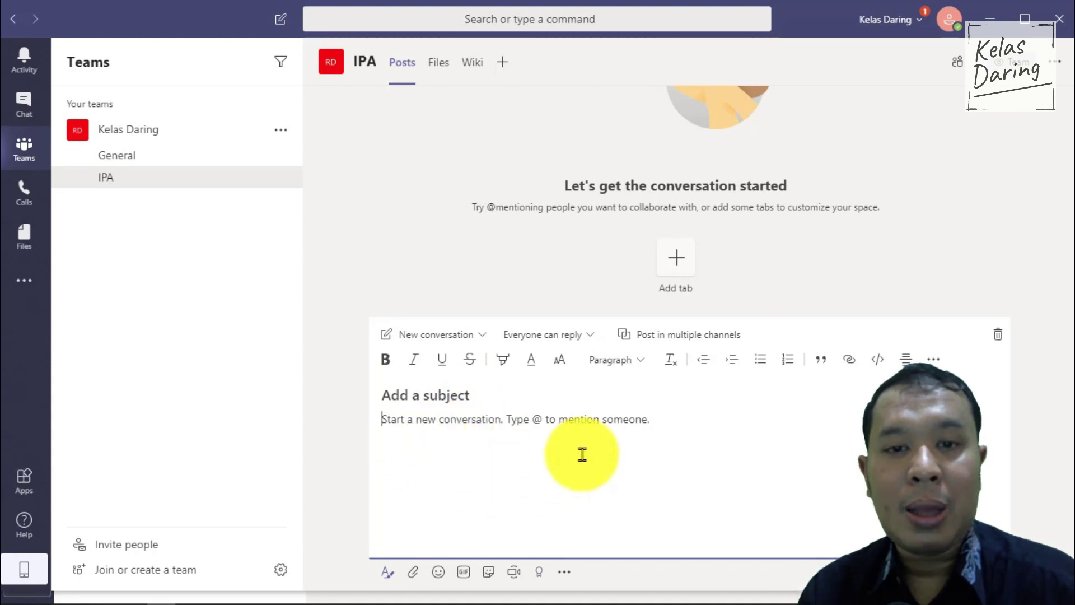
pyautogui.click(984, 305)
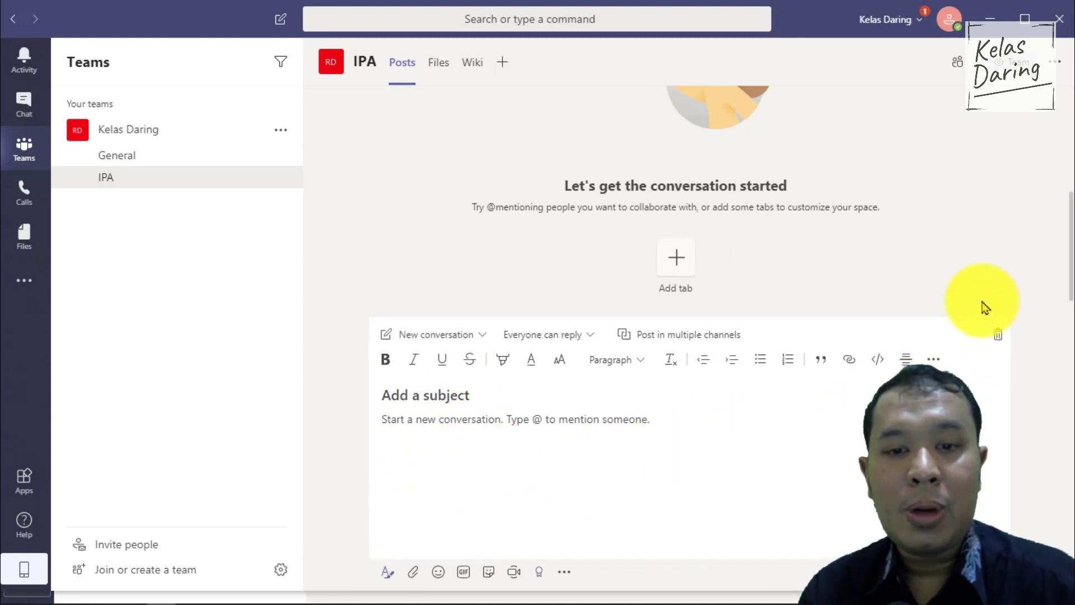
pyautogui.click(421, 572)
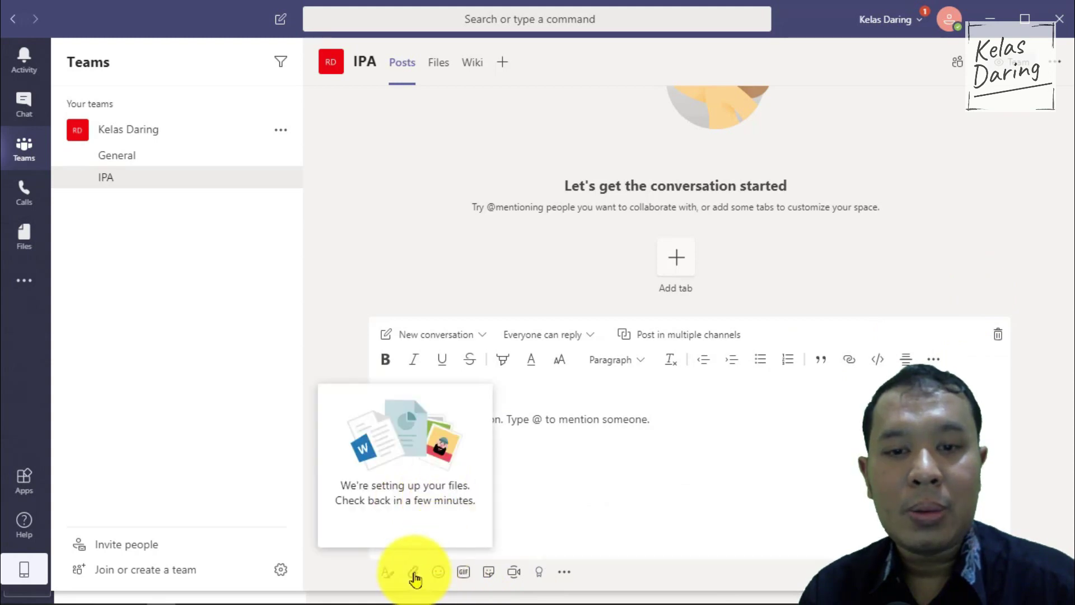
pyautogui.click(415, 576)
pyautogui.click(413, 576)
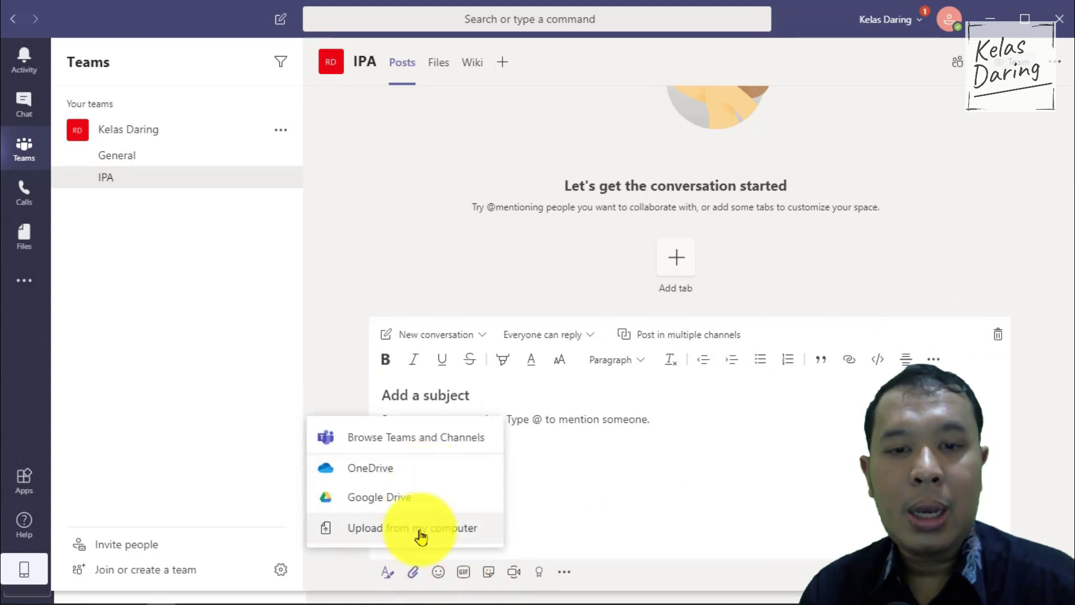
pyautogui.click(466, 528)
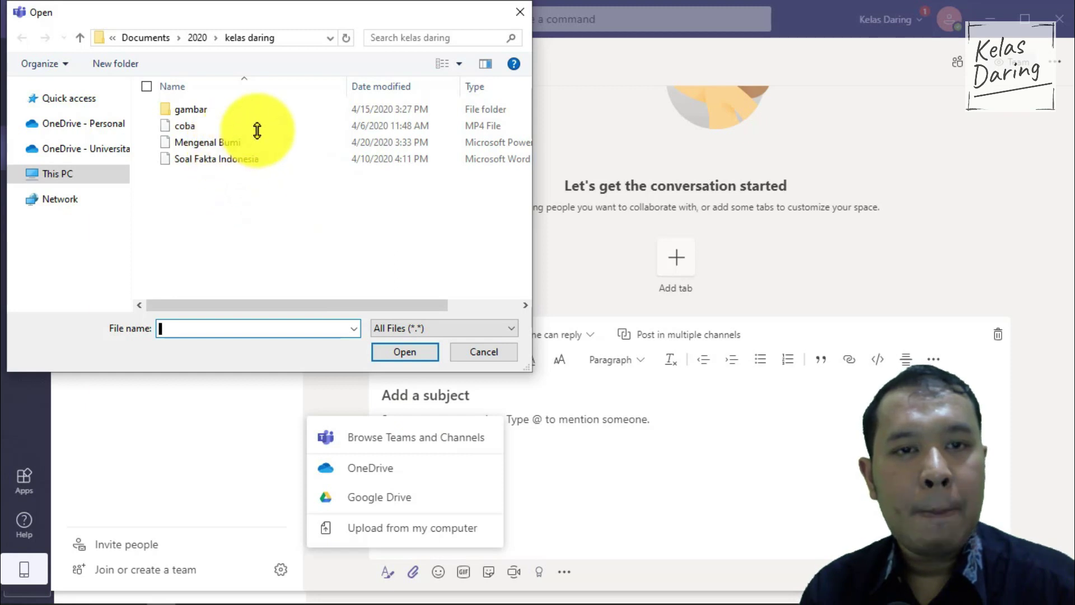
pyautogui.click(228, 137)
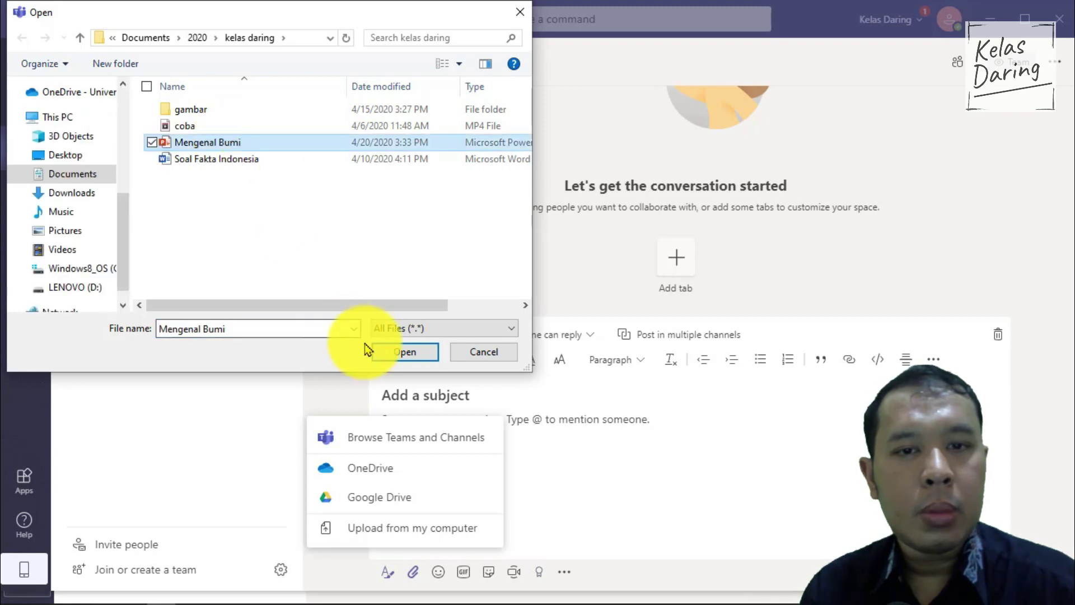
pyautogui.click(392, 352)
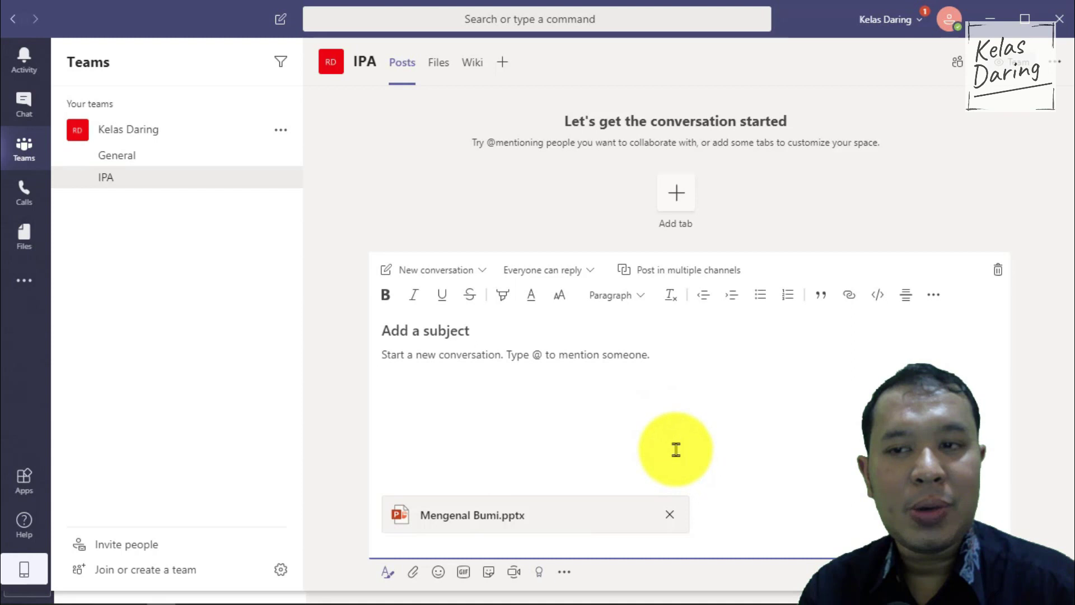
pyautogui.click(998, 271)
pyautogui.click(681, 318)
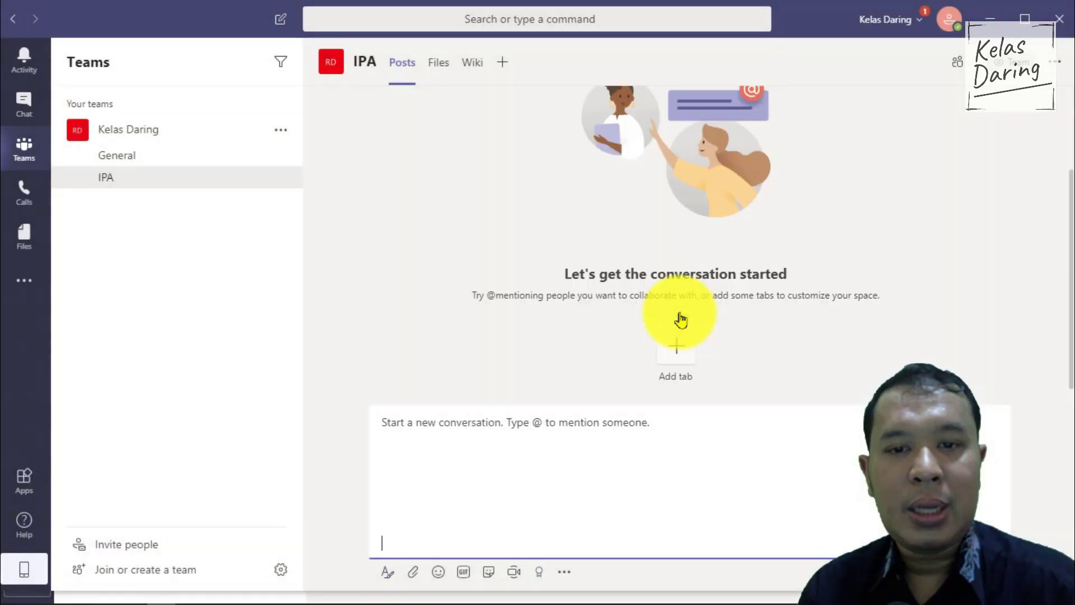
# - Post the message "silakan dibaca" in the IPA channel with the Mengenal Bumi presentation attached from the computer
pyautogui.click(414, 572)
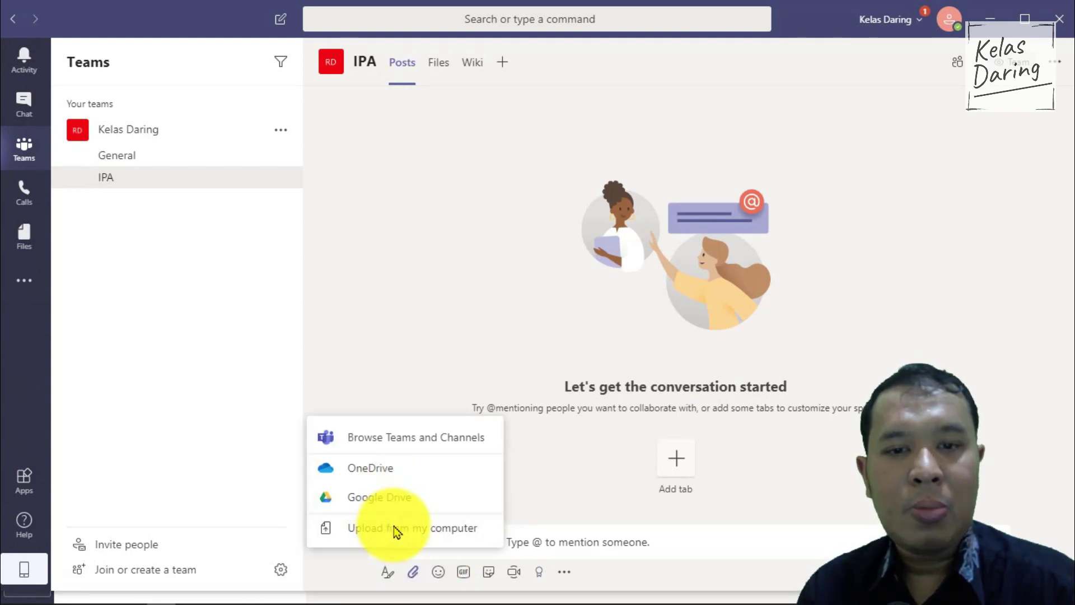
pyautogui.click(394, 525)
pyautogui.click(238, 148)
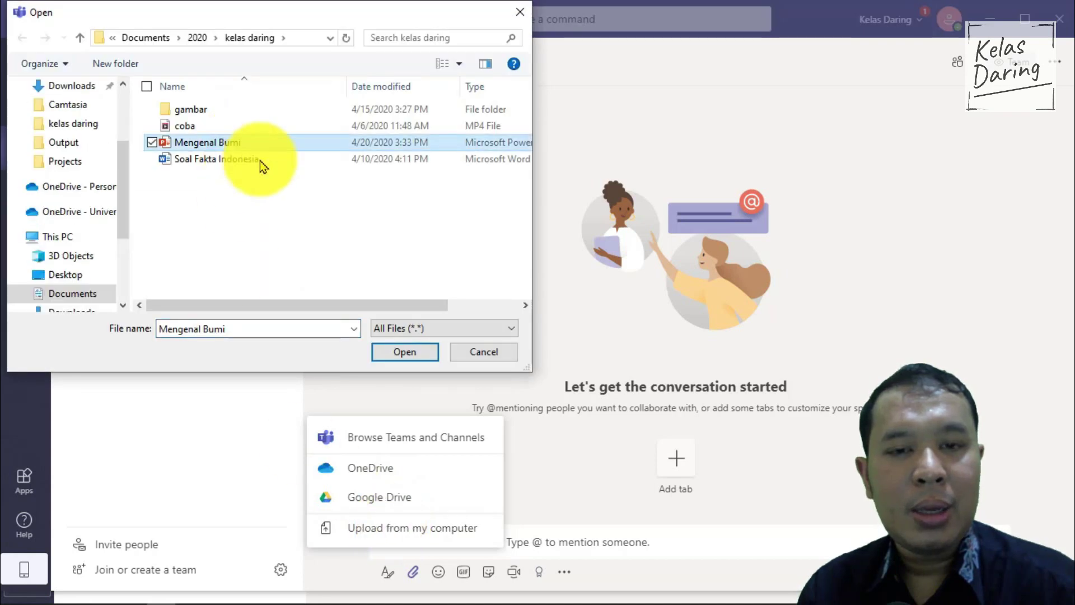
pyautogui.click(428, 353)
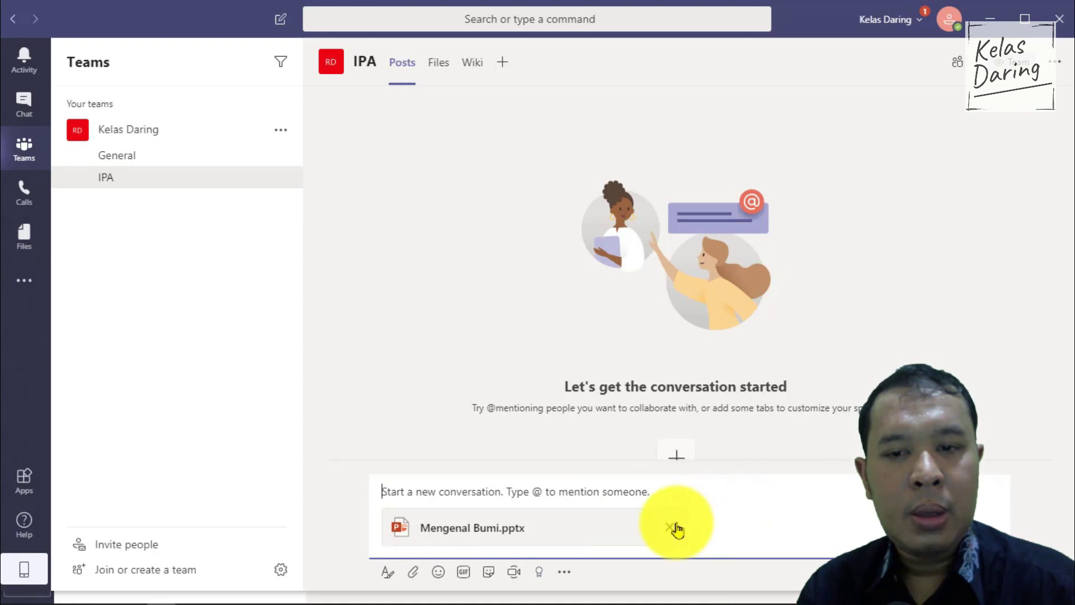
pyautogui.write('silakan di')
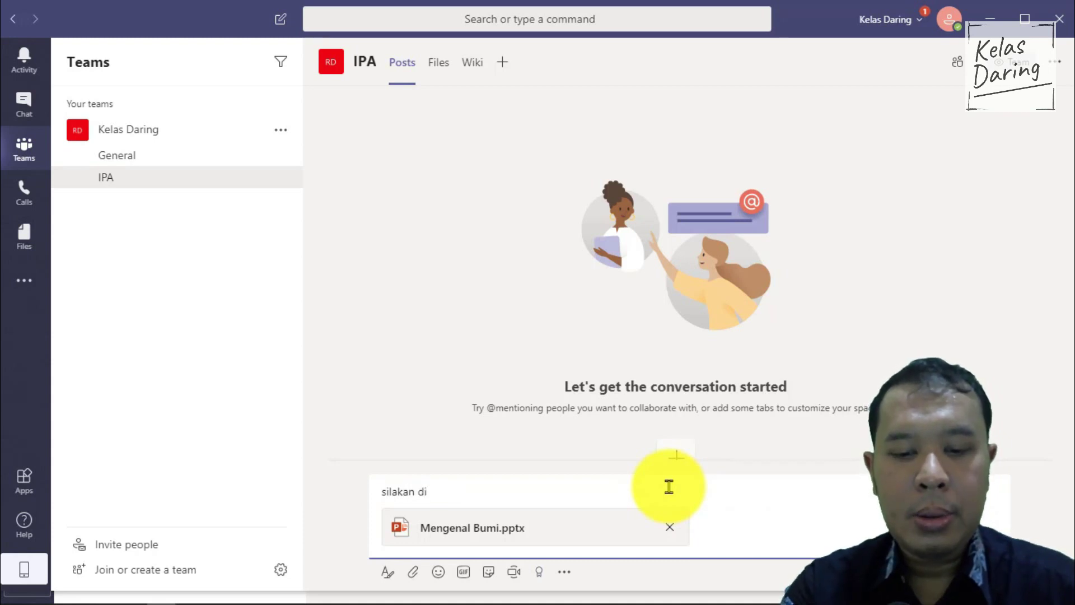
pyautogui.write('baca')
pyautogui.press('Return')
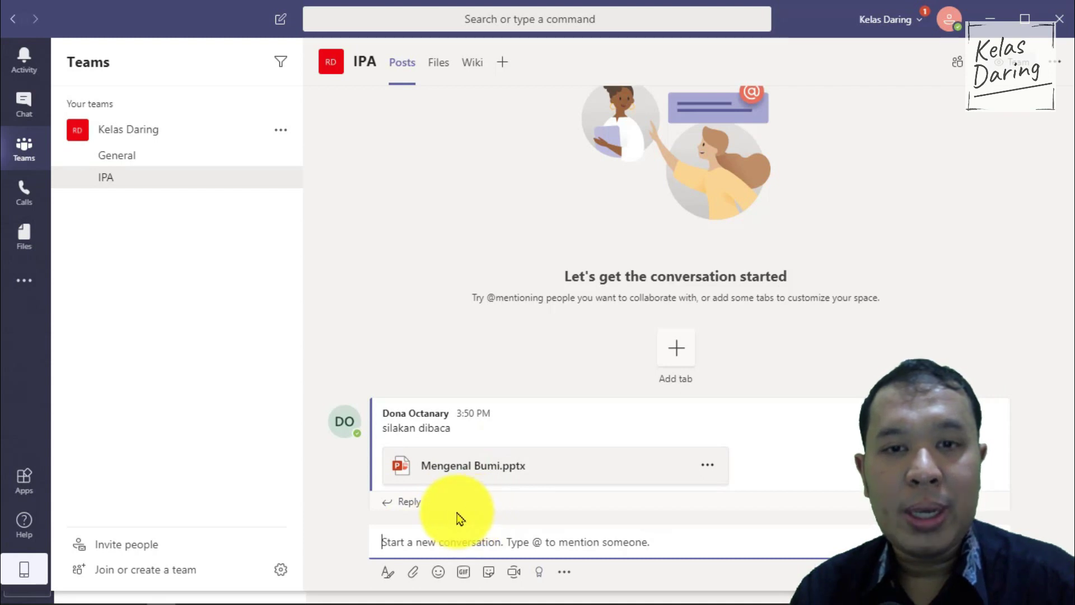
# - View the IPA channel's files and the file types that can be created there, and return to its posts
pyautogui.click(441, 68)
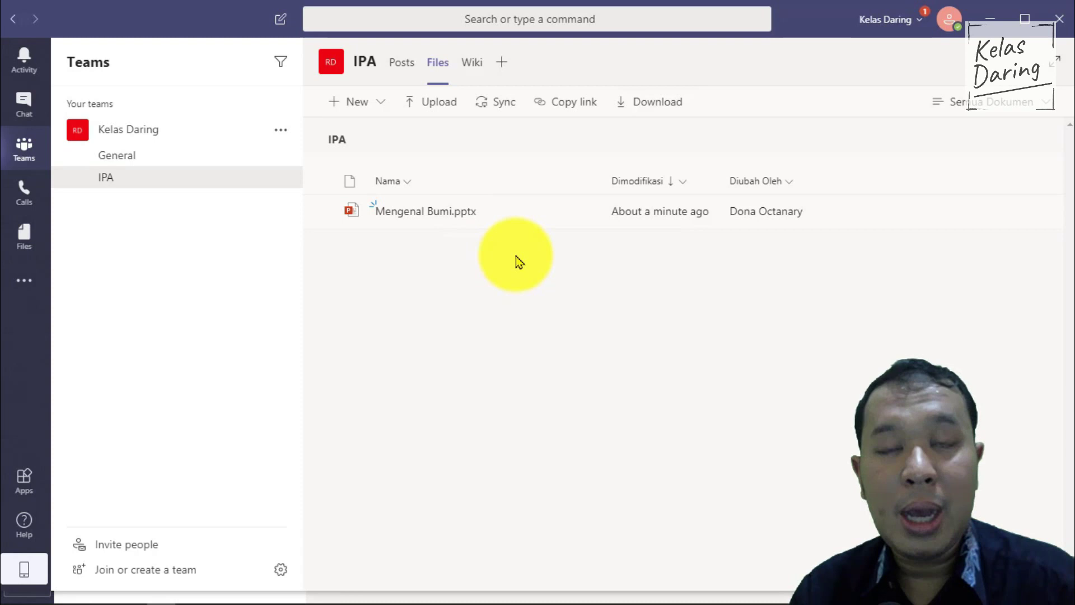
pyautogui.click(363, 113)
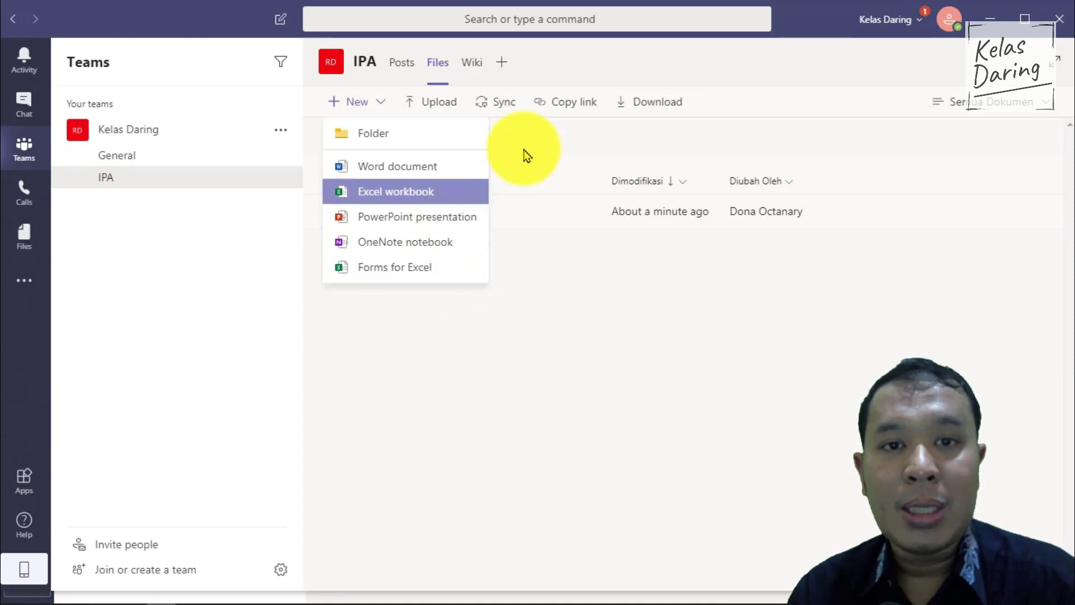
pyautogui.click(403, 76)
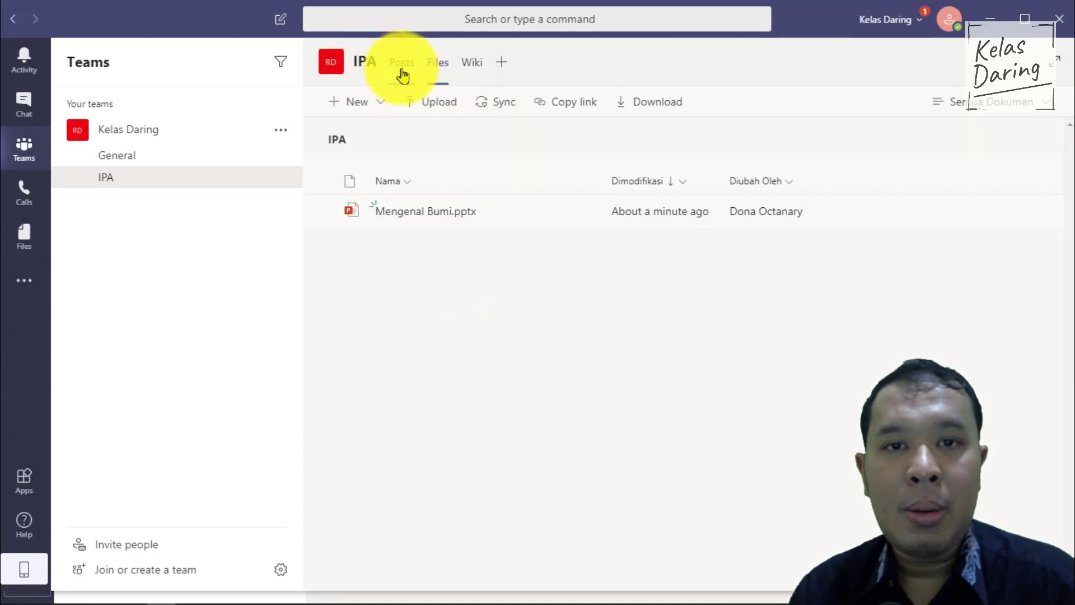
pyautogui.click(403, 76)
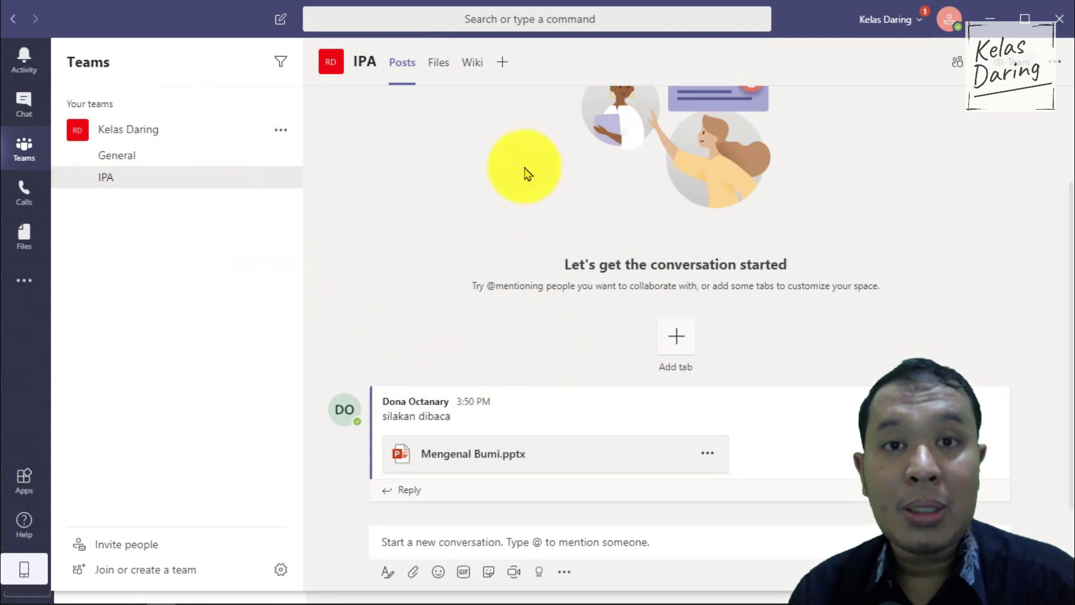
pyautogui.click(441, 66)
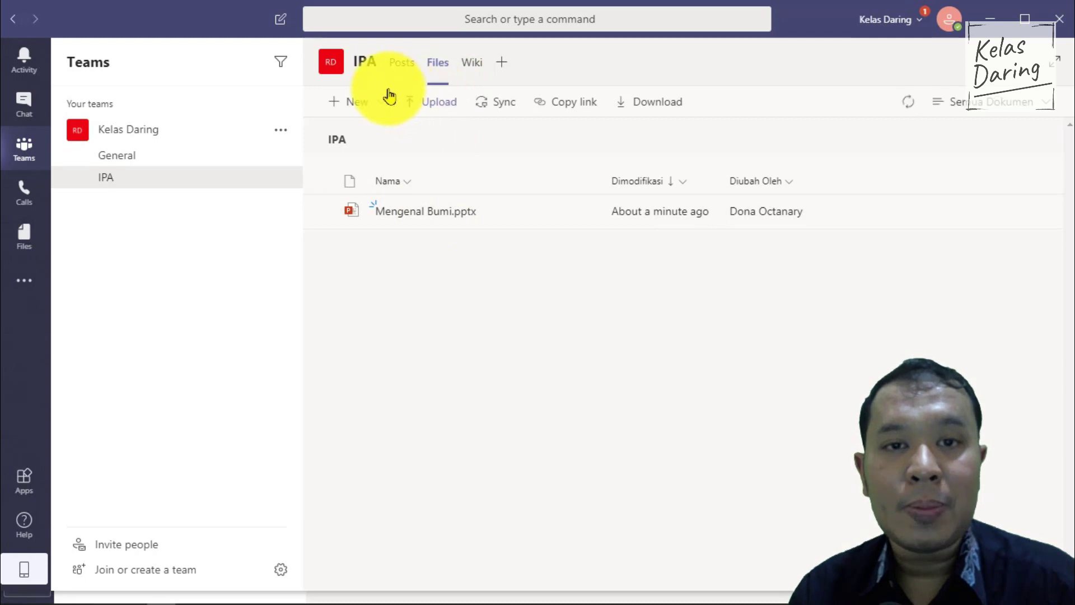
pyautogui.click(357, 102)
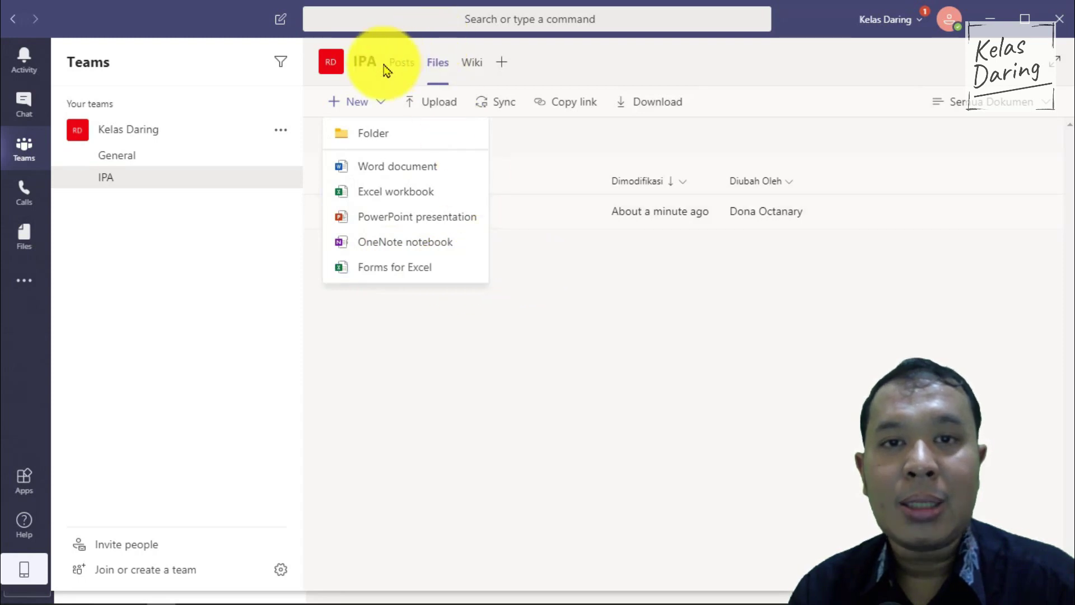
pyautogui.click(399, 65)
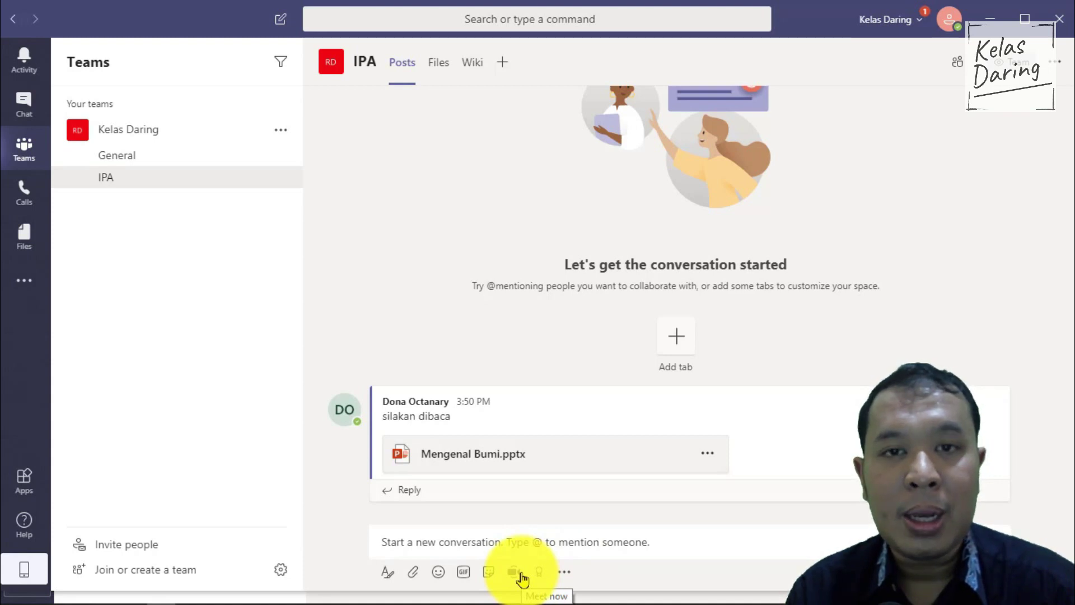
# - Start an instant video meeting named Pertemuan 1 from the IPA channel and open the meeting's content-sharing options
pyautogui.click(521, 573)
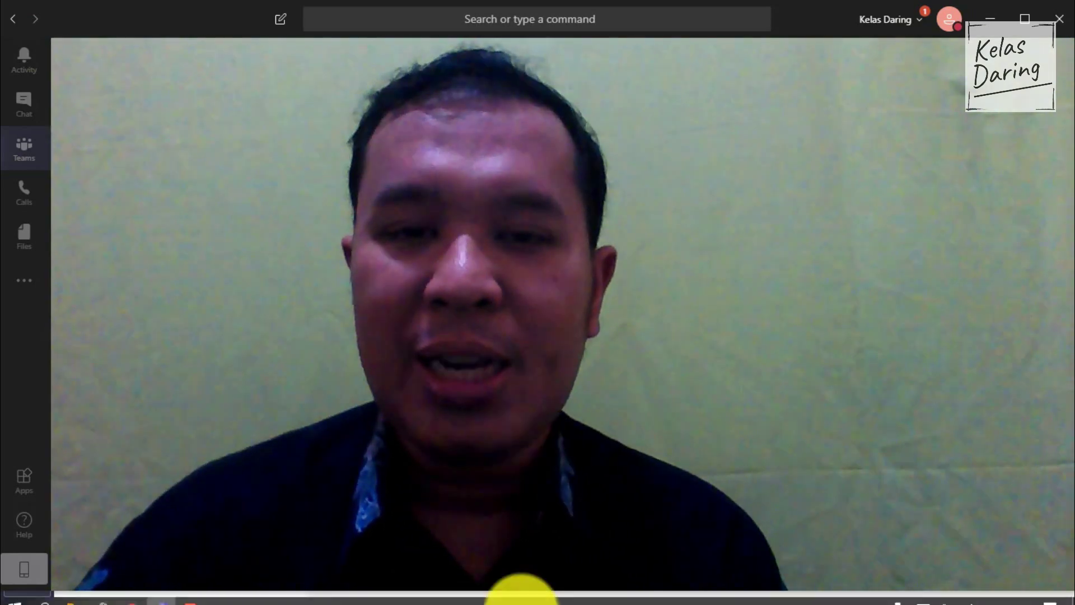
pyautogui.moveTo(514, 588)
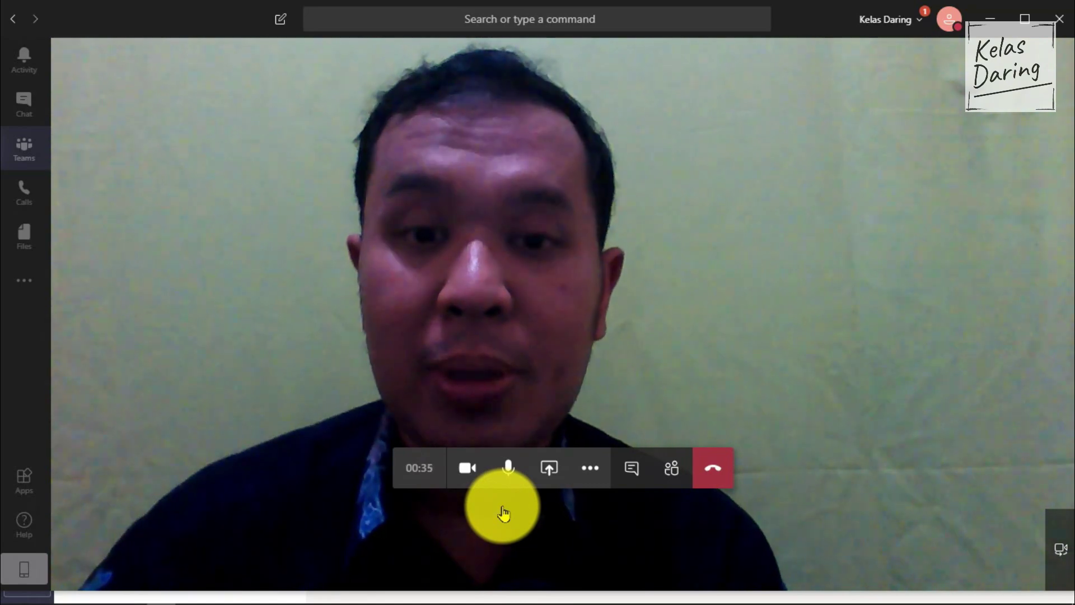
pyautogui.click(469, 469)
pyautogui.click(470, 473)
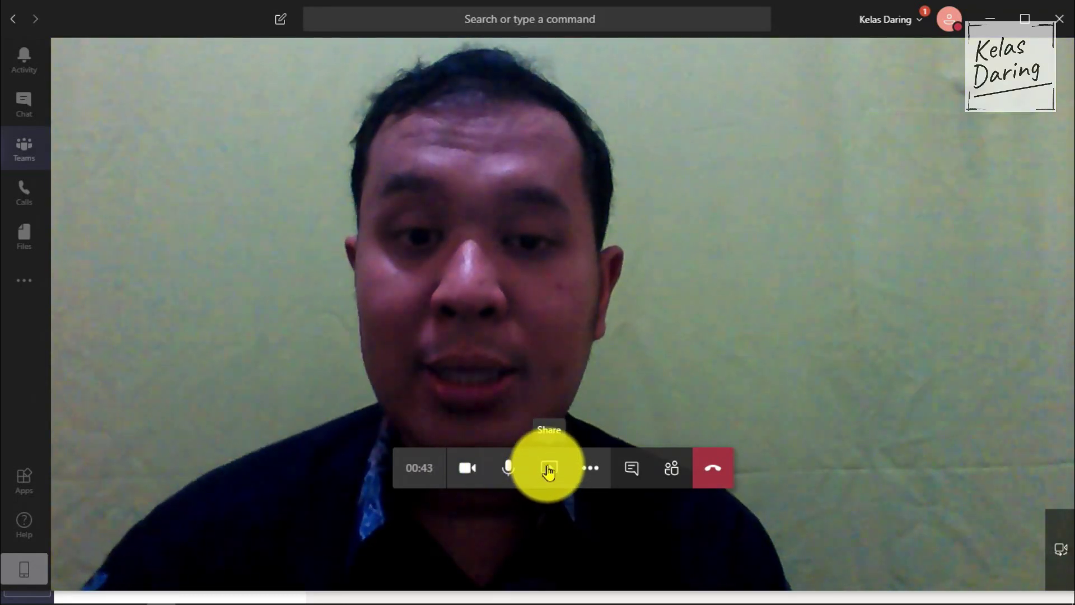
pyautogui.click(548, 472)
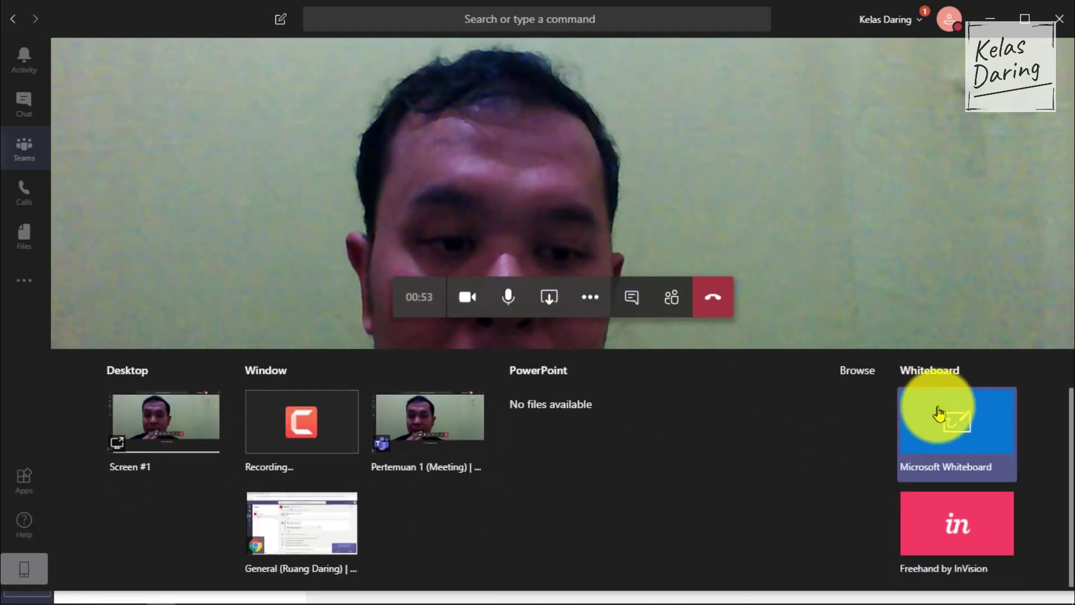
# - Share Microsoft Whiteboard in the meeting, write 2/3 in black, erase the slash and the 3, and draw a red wavy curve
pyautogui.click(936, 413)
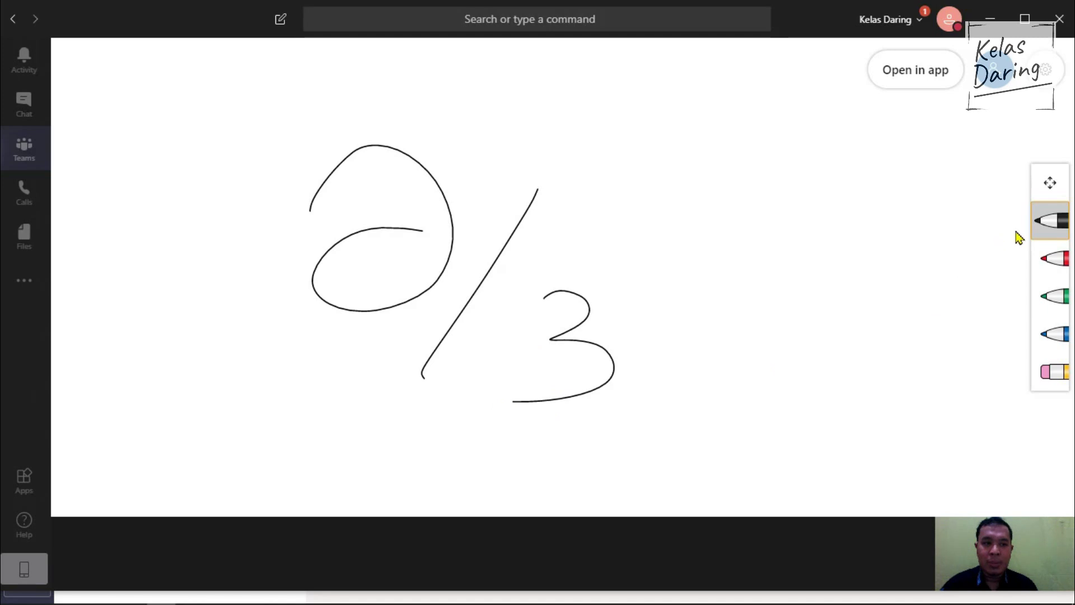
pyautogui.click(1056, 372)
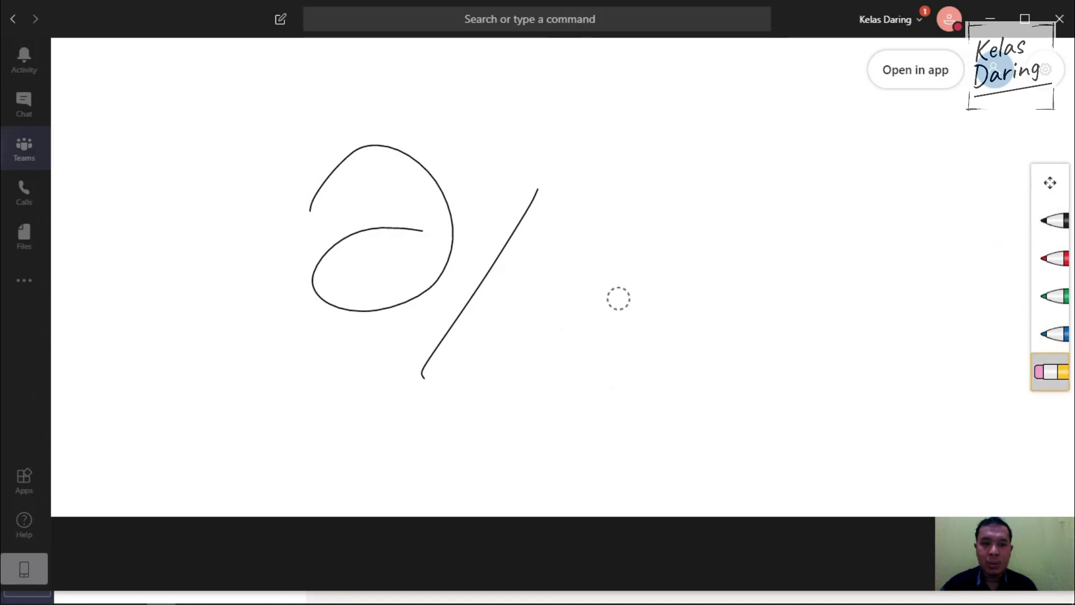
pyautogui.click(1053, 263)
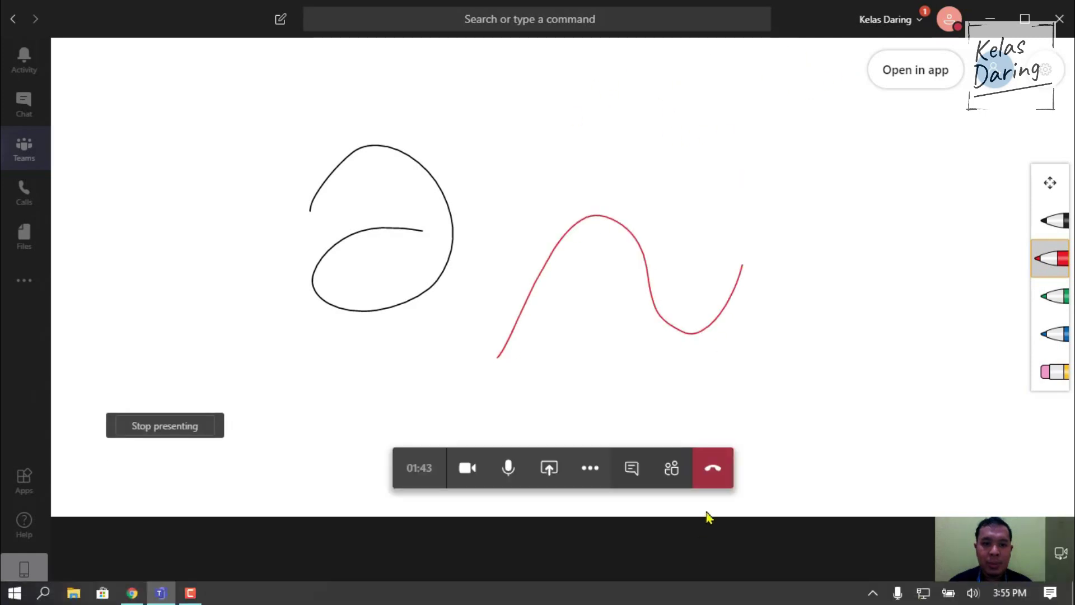
# - View the meeting's participants and the option for asking the suggested person to join, and end the Pertemuan 1 meeting
pyautogui.click(637, 476)
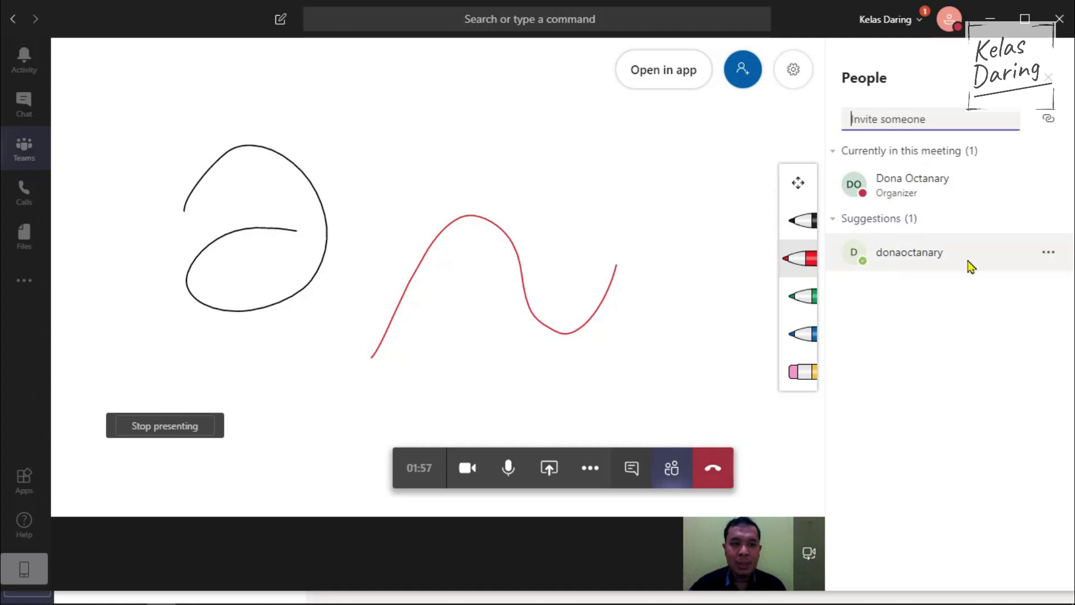
pyautogui.click(1054, 254)
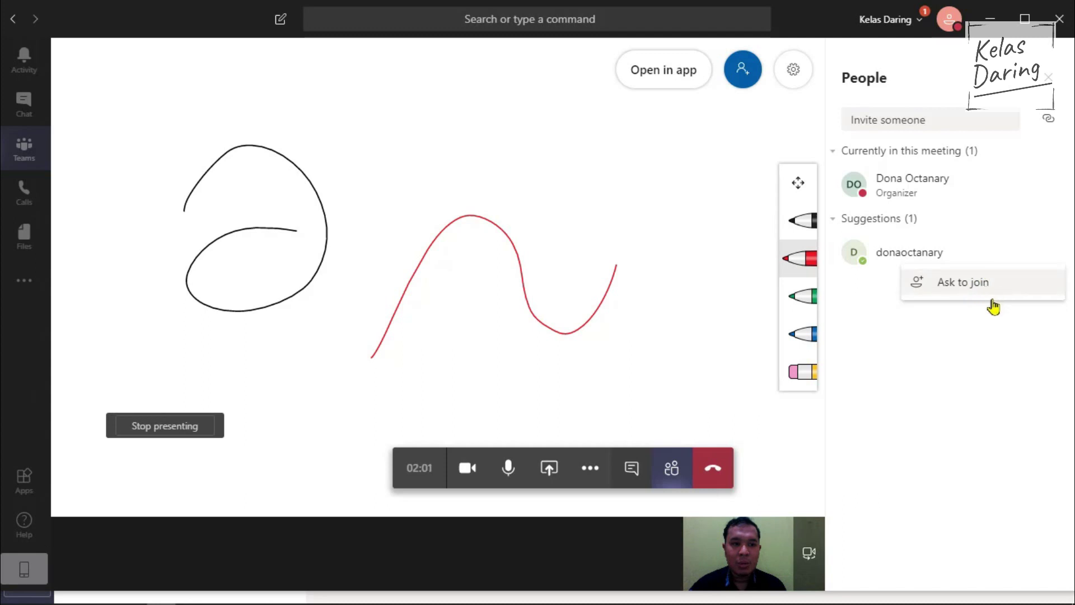
pyautogui.click(1051, 79)
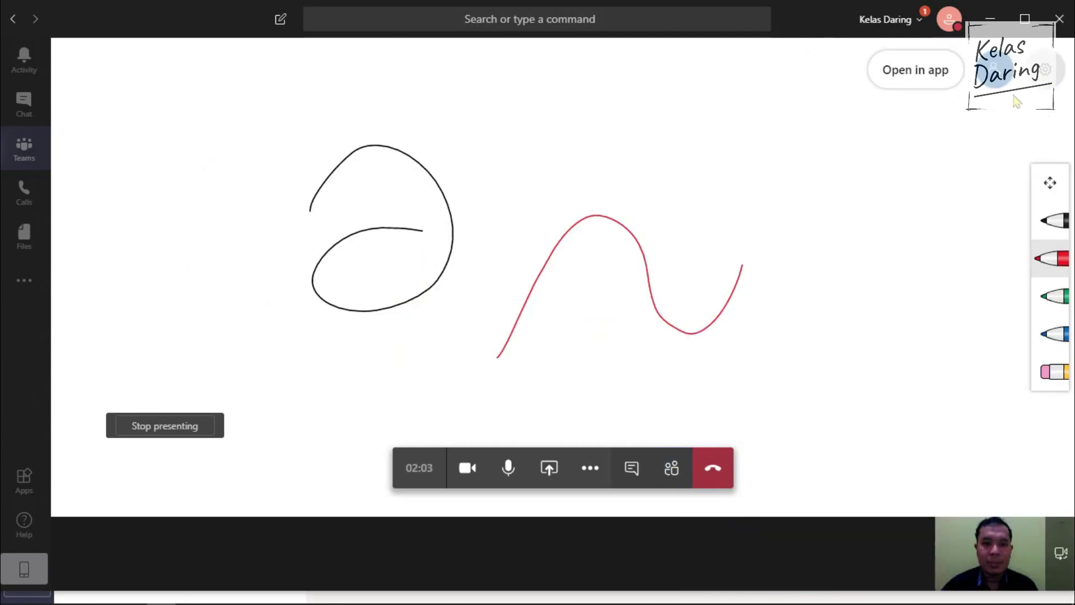
pyautogui.click(705, 480)
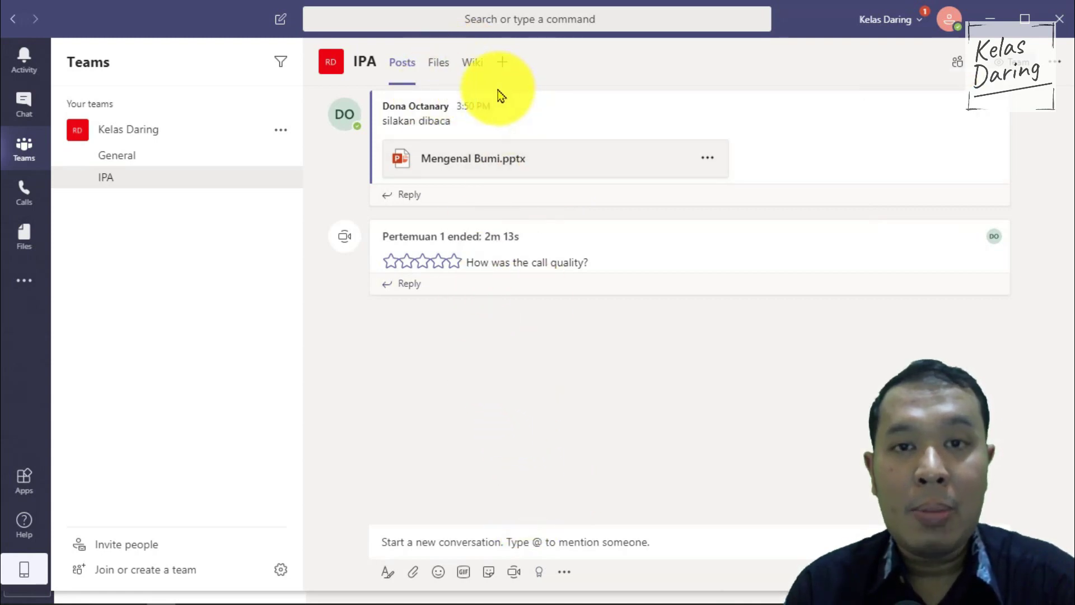
# - View the IPA channel's wiki page and its untitled section, and go to the General channel's posts
pyautogui.click(474, 69)
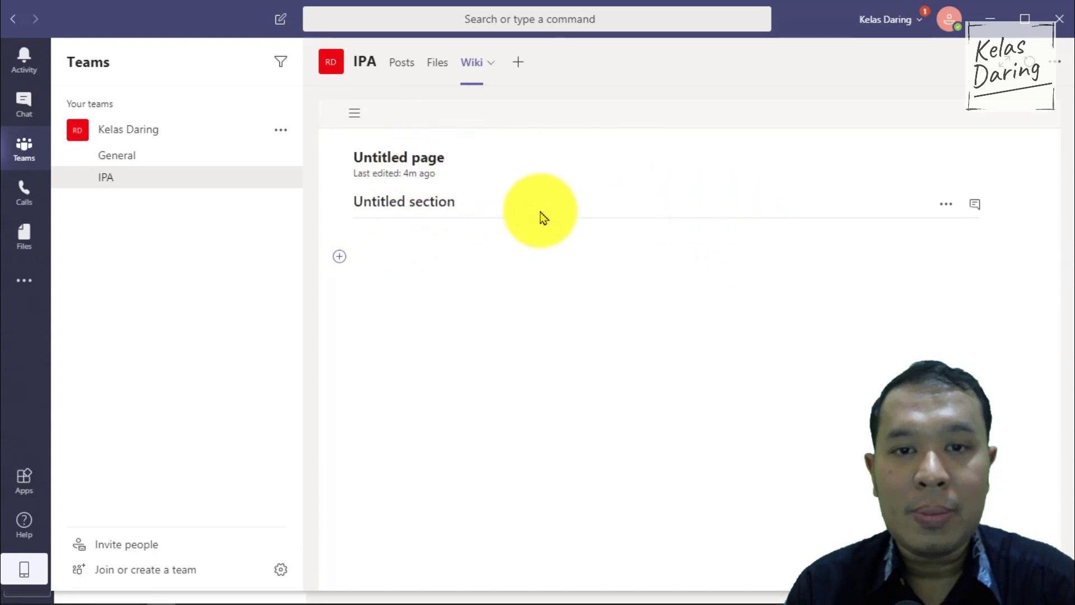
pyautogui.click(446, 199)
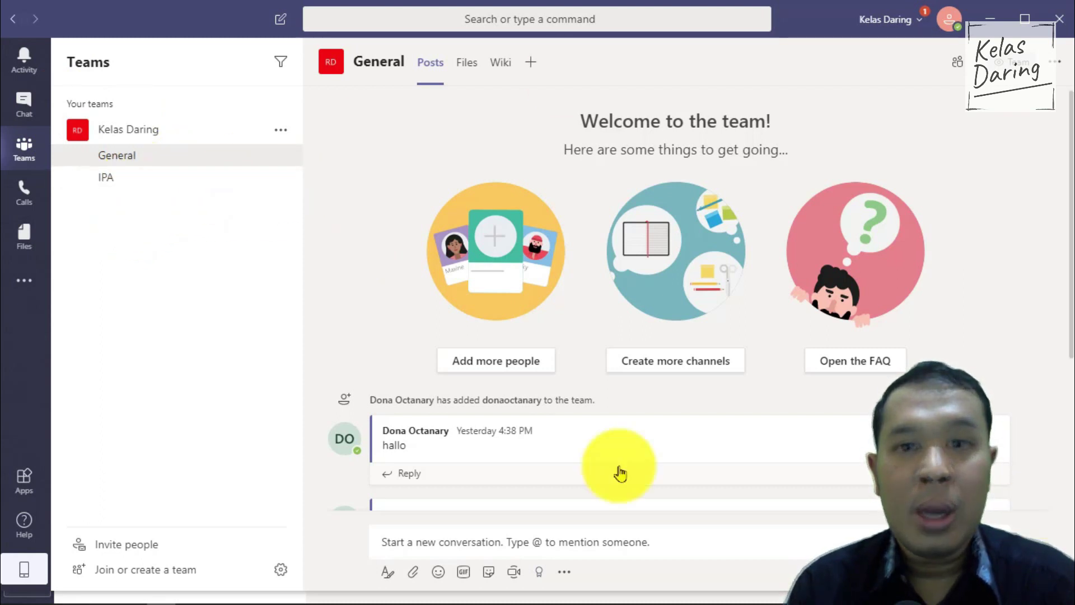
pyautogui.moveTo(360, 435)
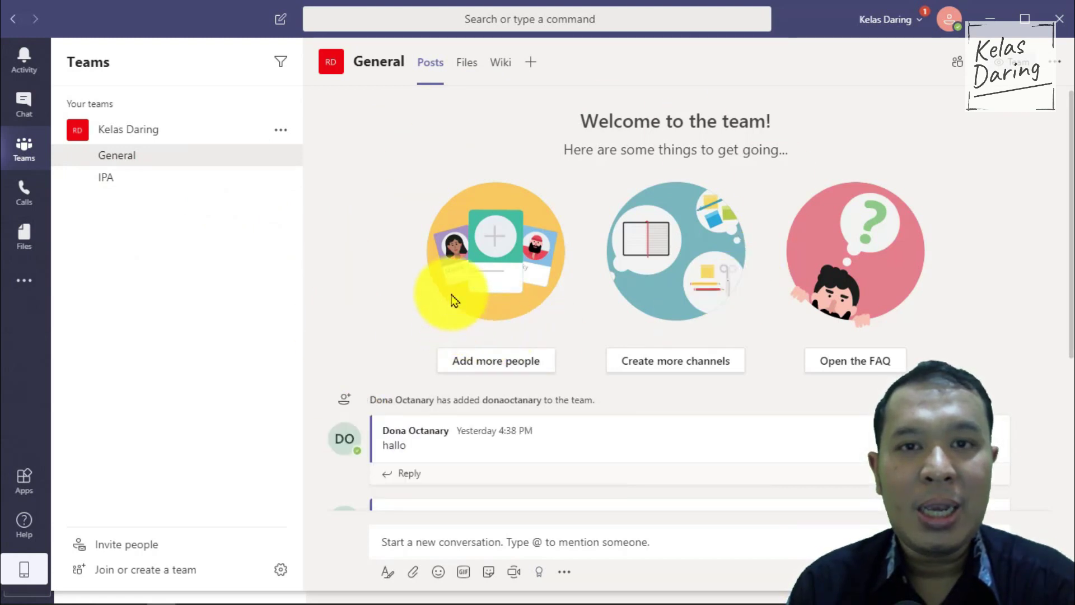
# - Browse the apps and file types that can be added as tabs to the General channel, without adding any
pyautogui.click(533, 62)
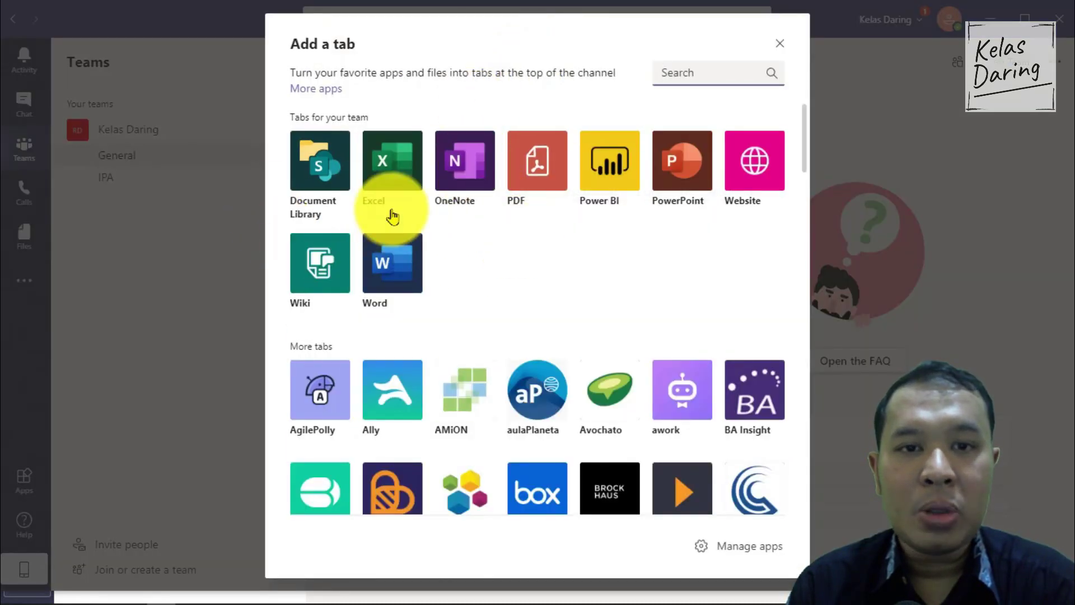
pyautogui.scroll(-2, 441, 305)
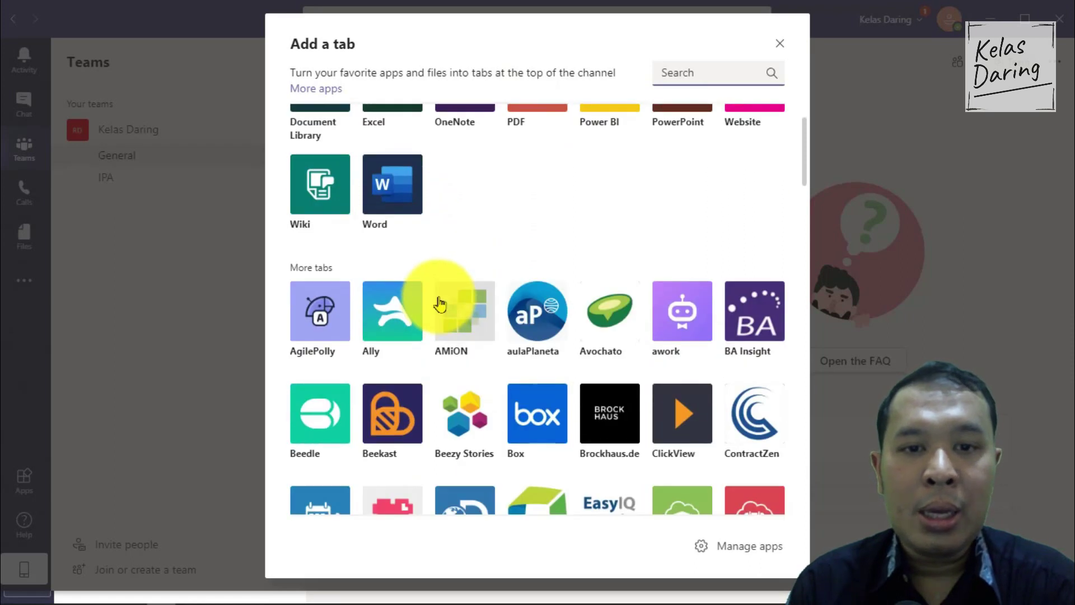
pyautogui.scroll(-4, 440, 303)
pyautogui.scroll(1, 440, 303)
pyautogui.scroll(-5, 440, 303)
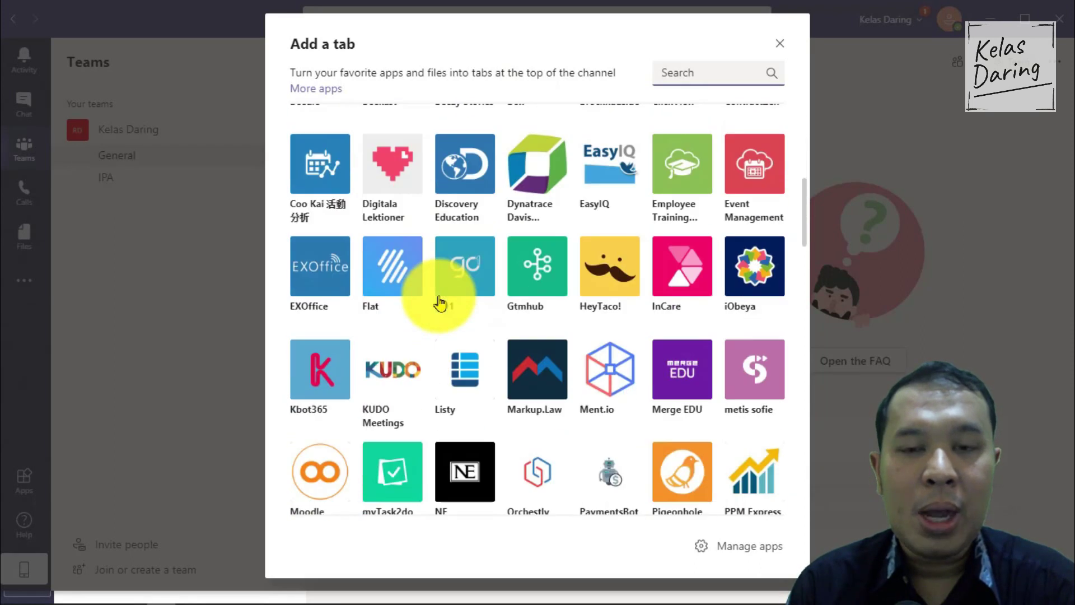
pyautogui.scroll(-3, 440, 303)
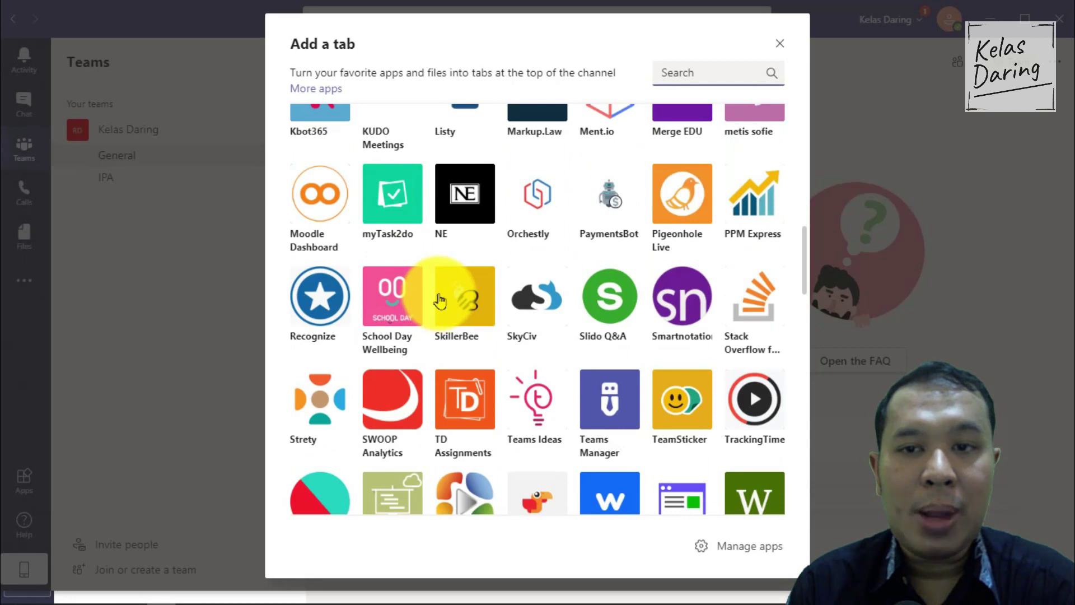
pyautogui.scroll(12, 440, 298)
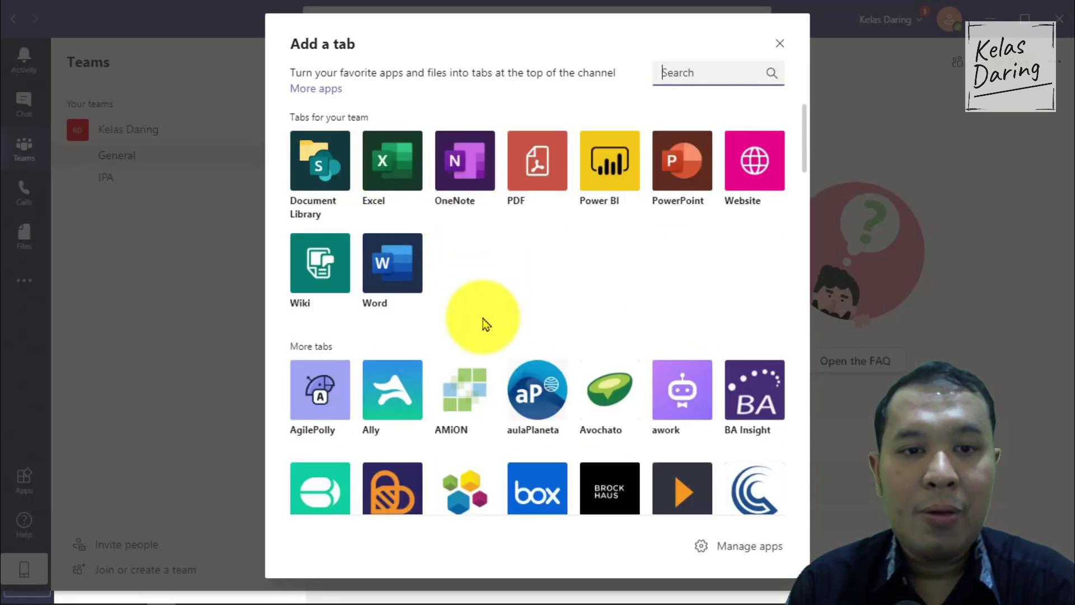
pyautogui.scroll(-2, 482, 322)
pyautogui.scroll(-1, 481, 321)
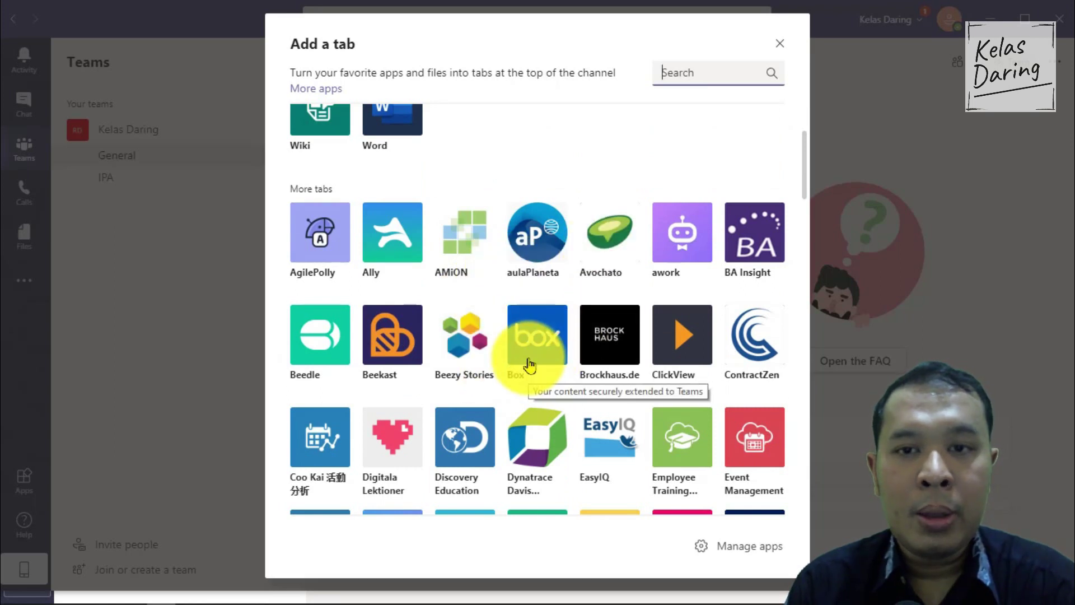
pyautogui.scroll(-4, 529, 364)
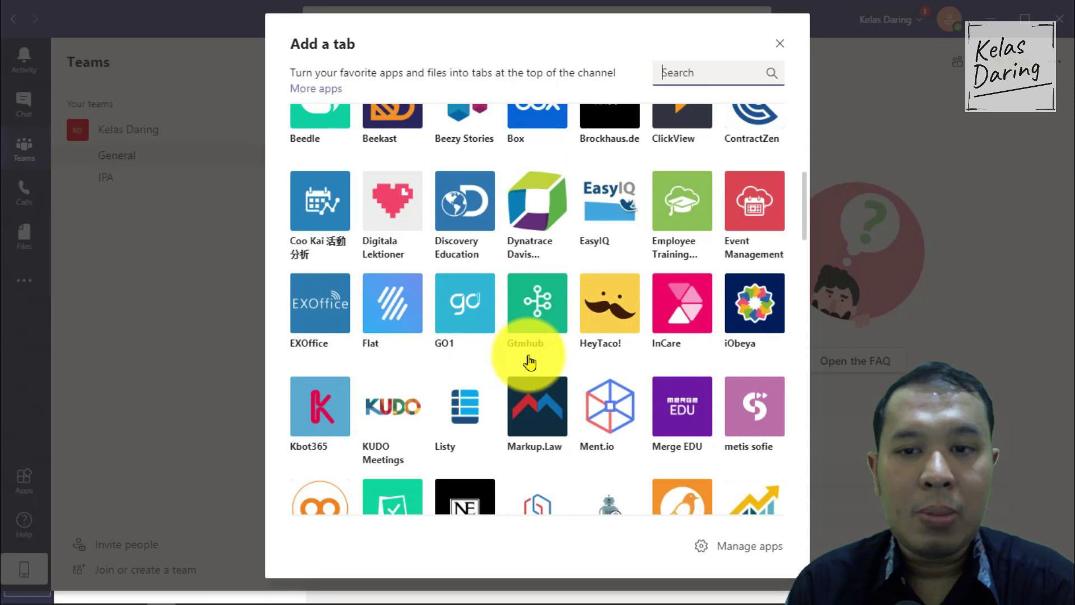
pyautogui.scroll(-3, 528, 358)
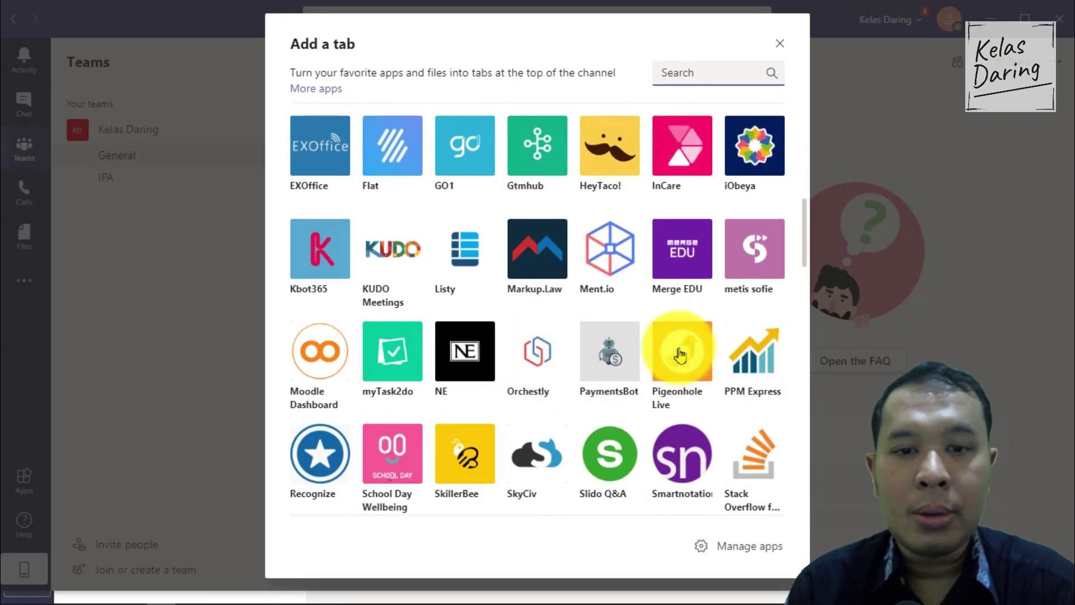
pyautogui.scroll(-3, 680, 355)
pyautogui.scroll(-1, 651, 362)
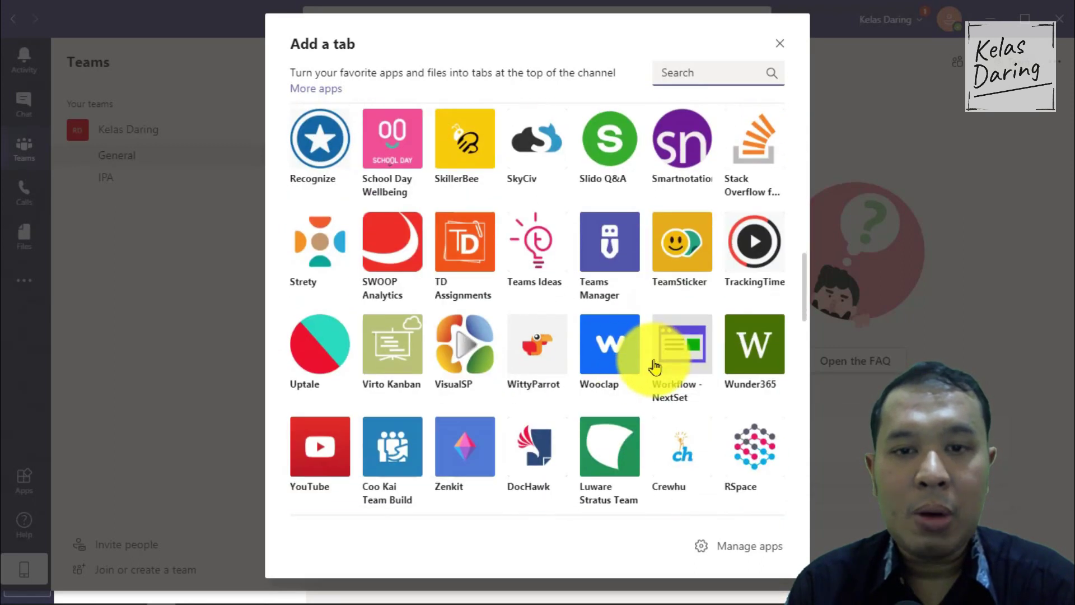
pyautogui.scroll(-1, 623, 366)
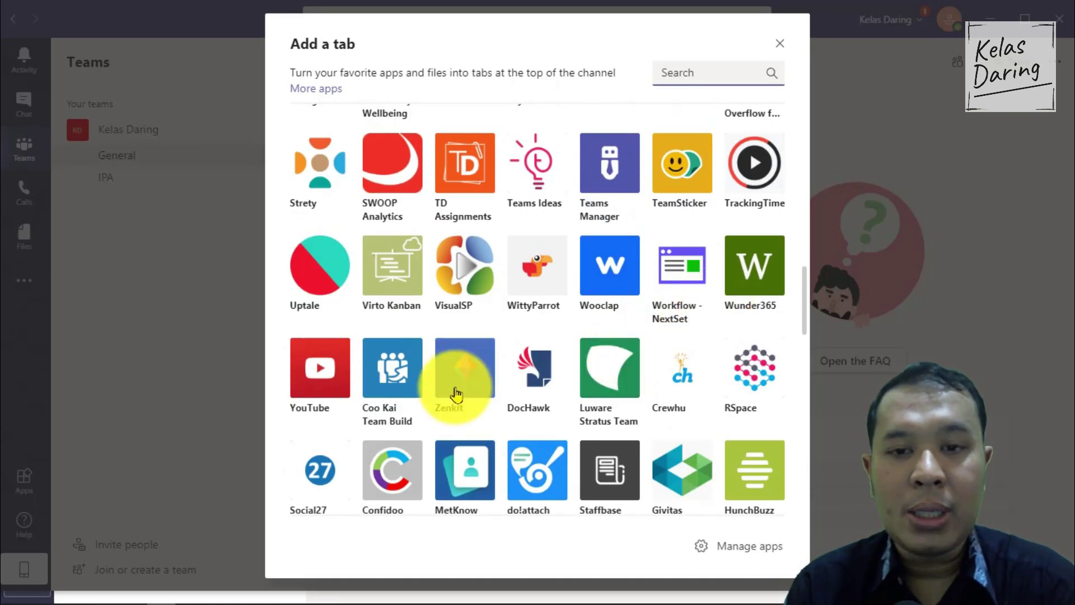
pyautogui.scroll(-2, 456, 376)
pyautogui.scroll(-3, 465, 391)
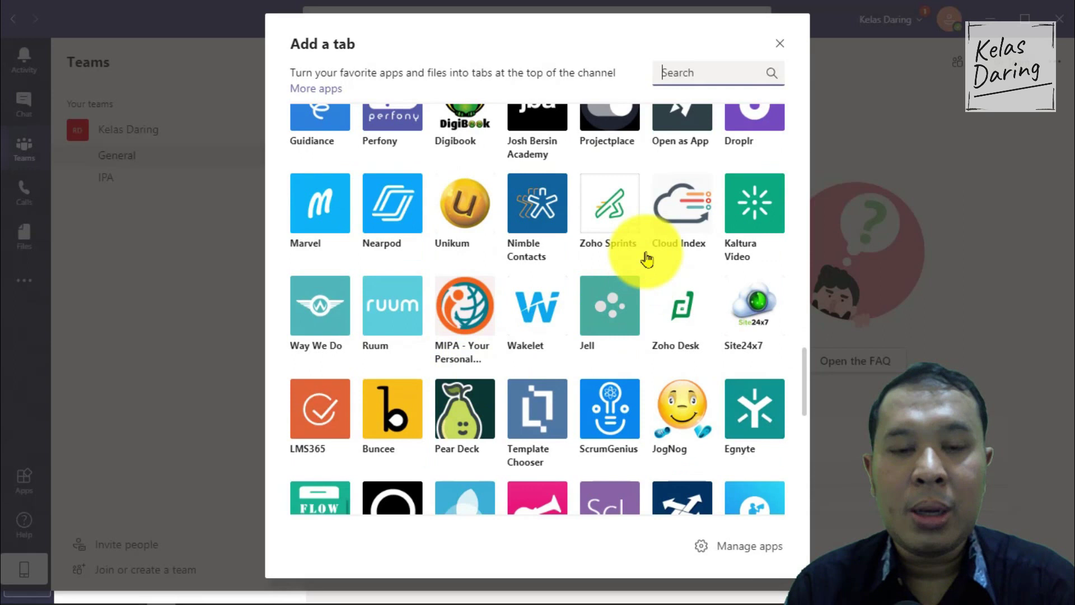
pyautogui.click(780, 46)
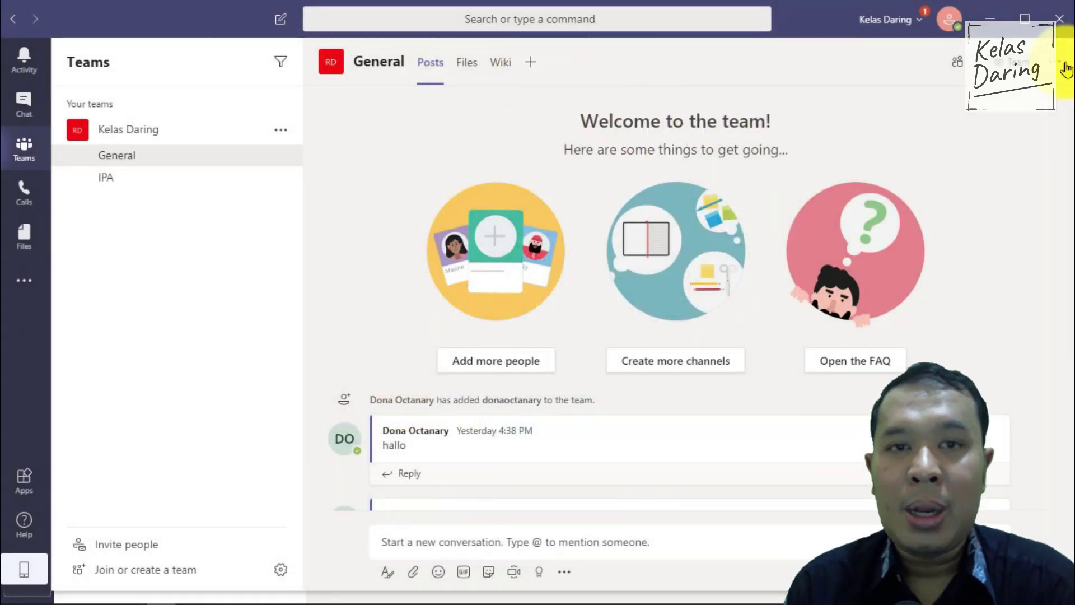
# - View the available management options for the Kelas Daring team and for the General channel
pyautogui.click(280, 131)
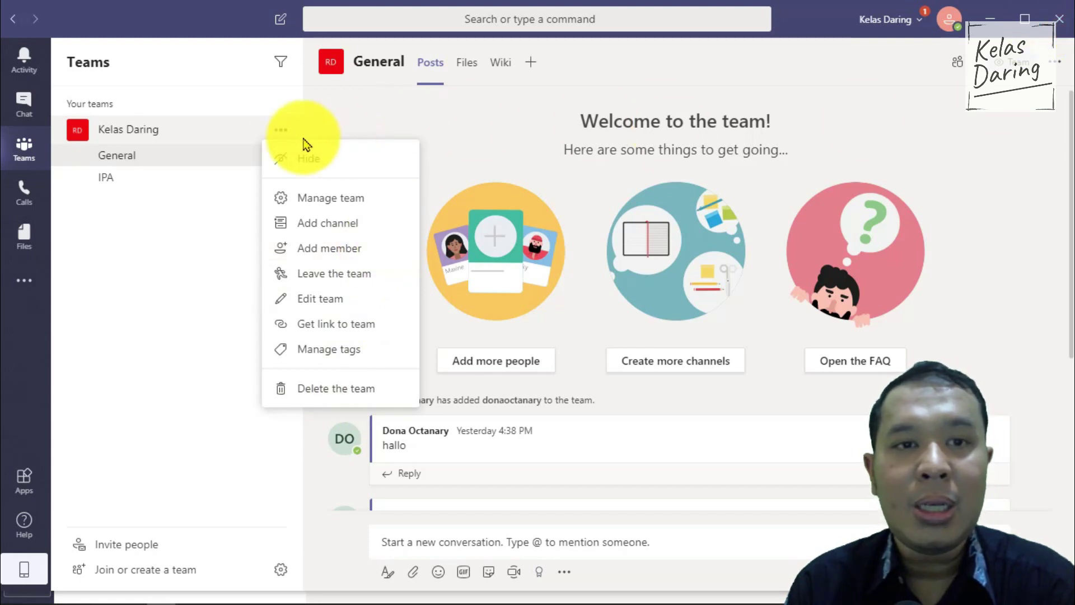
pyautogui.click(287, 134)
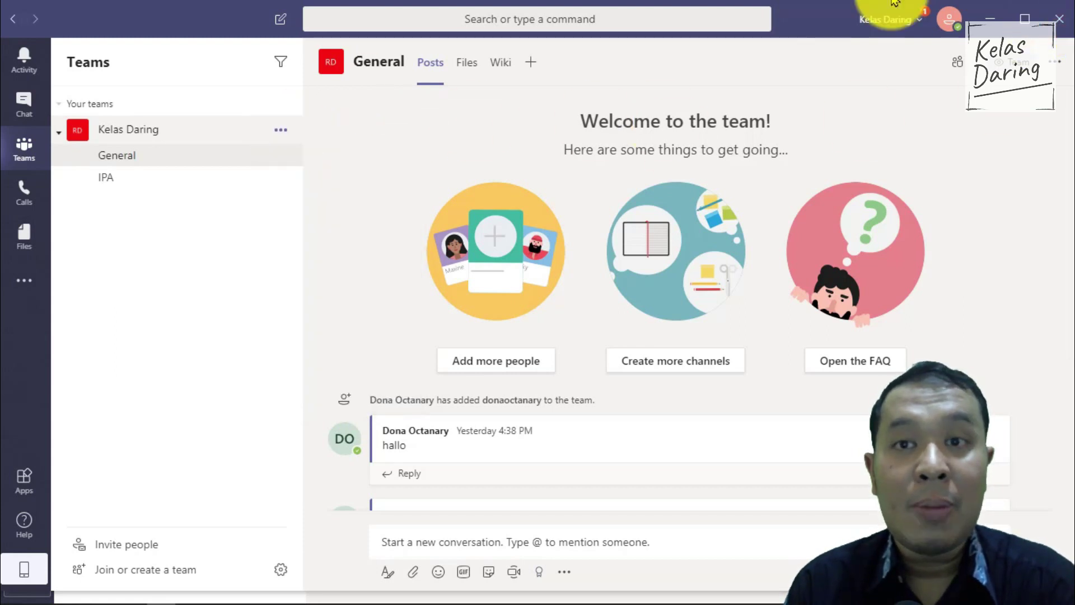
pyautogui.click(1056, 65)
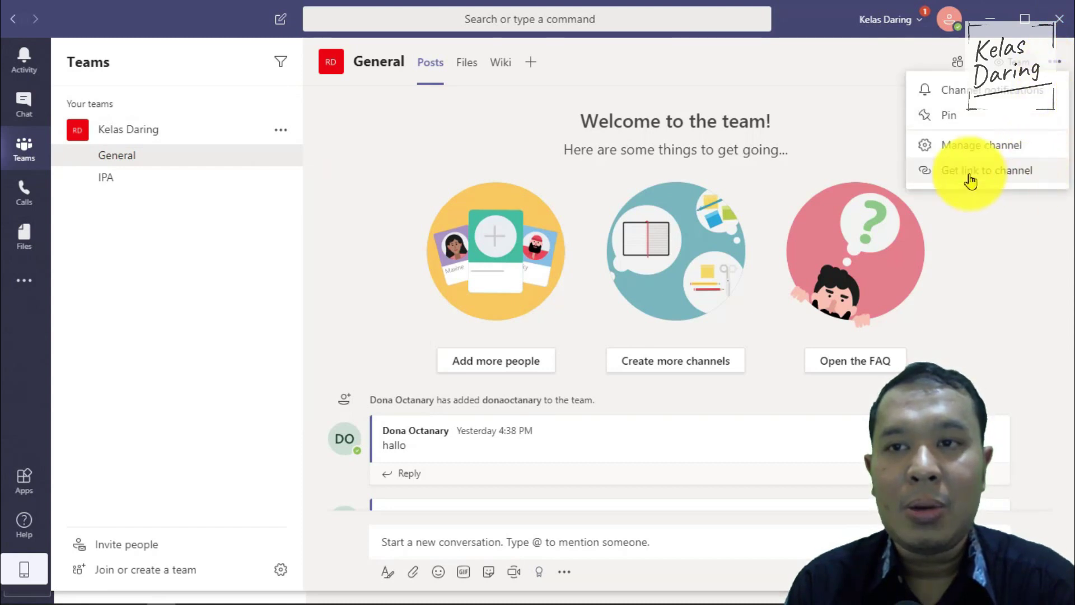
pyautogui.click(851, 79)
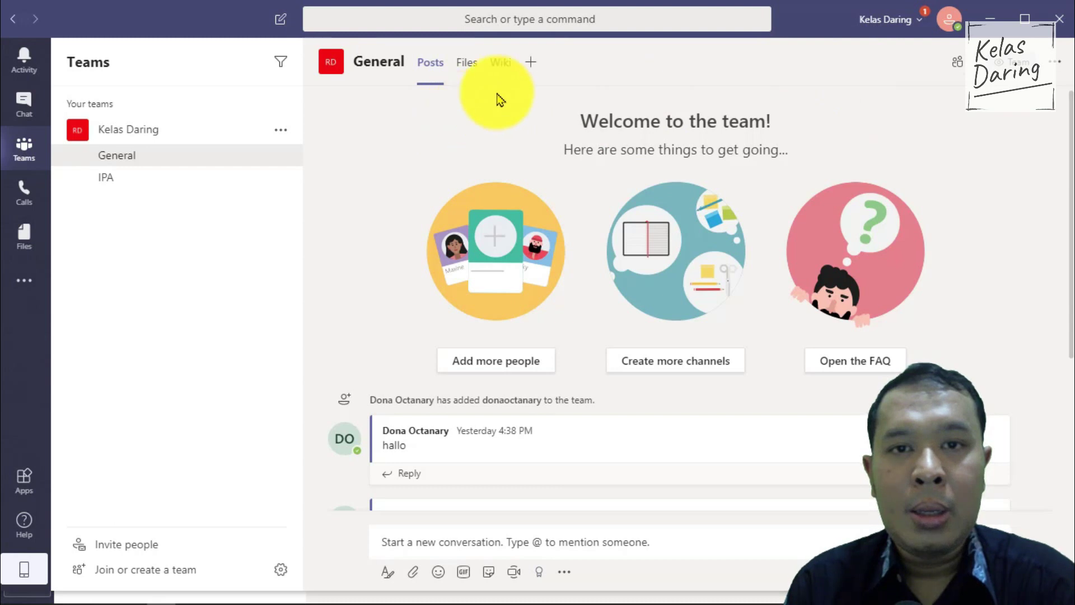